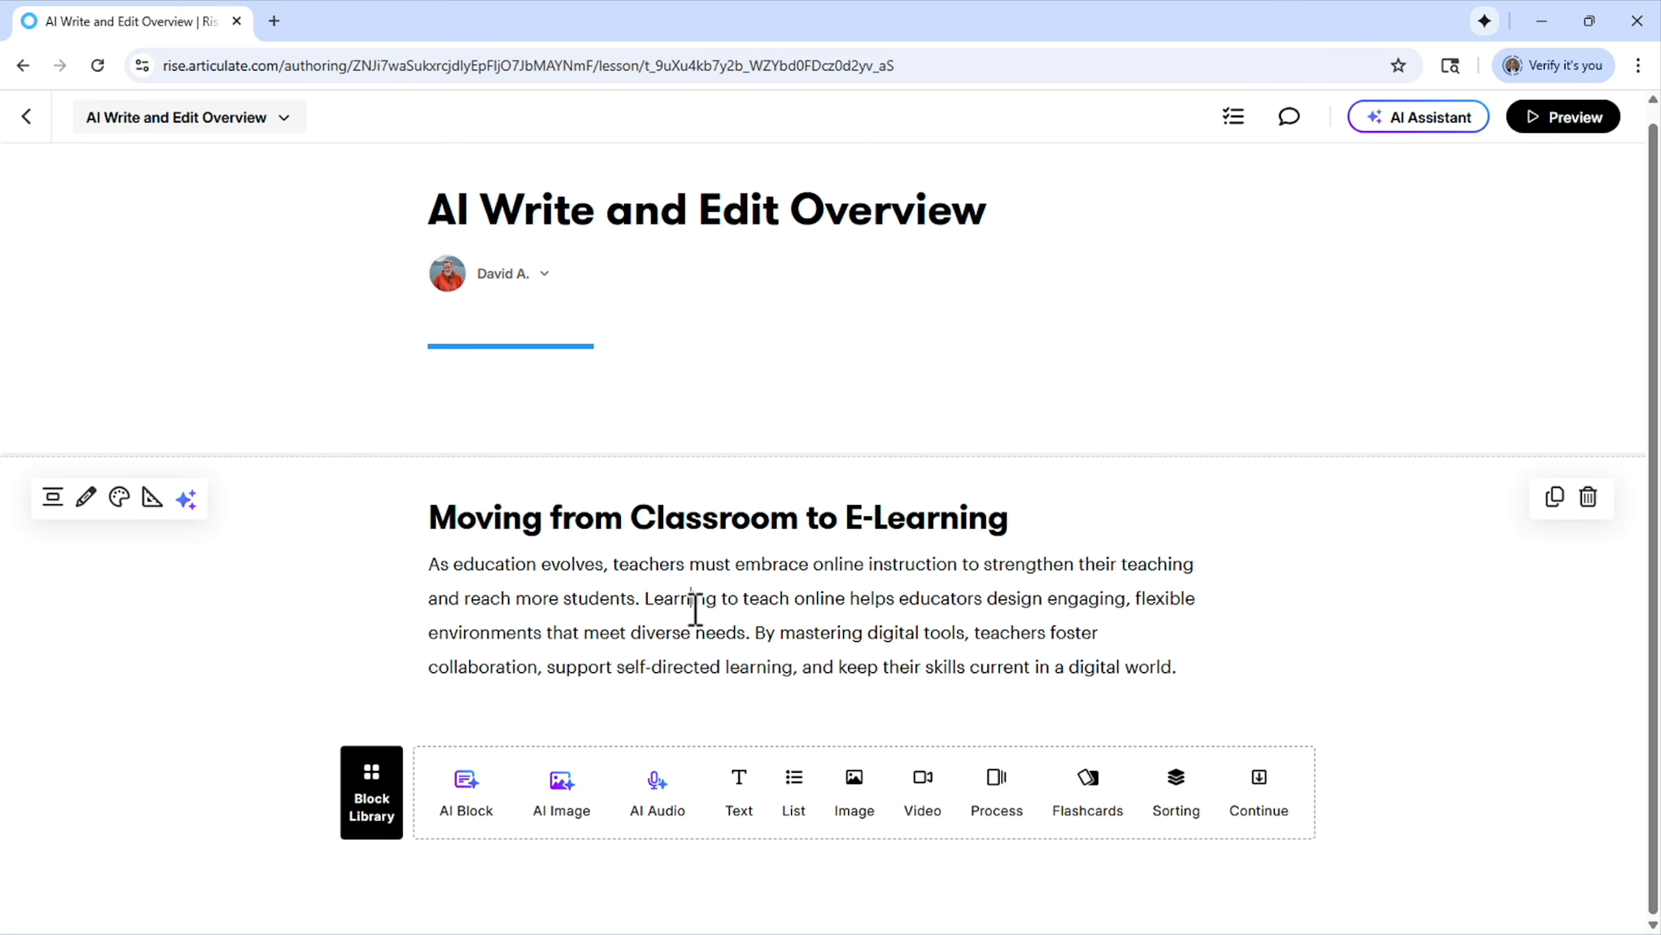
# Try an AI rewrite of the paragraph under "Moving from Classroom to E-Learning" with the custom tone "a southwest cowboy", and discard it
pyautogui.tripleClick(695, 609)
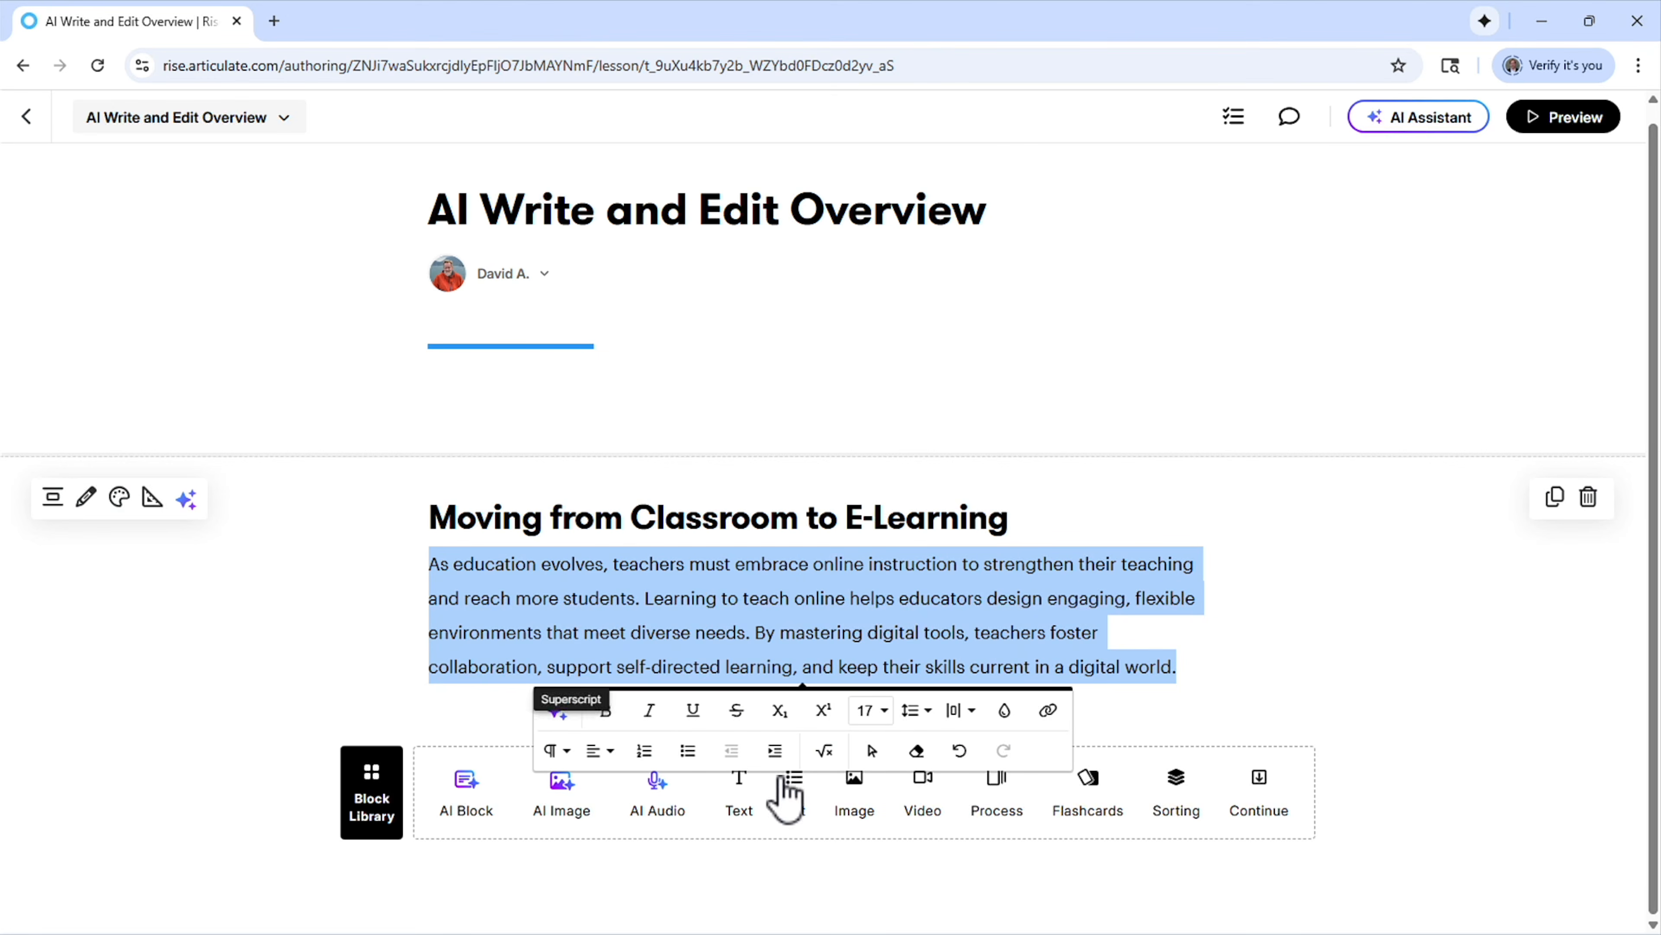
pyautogui.click(556, 710)
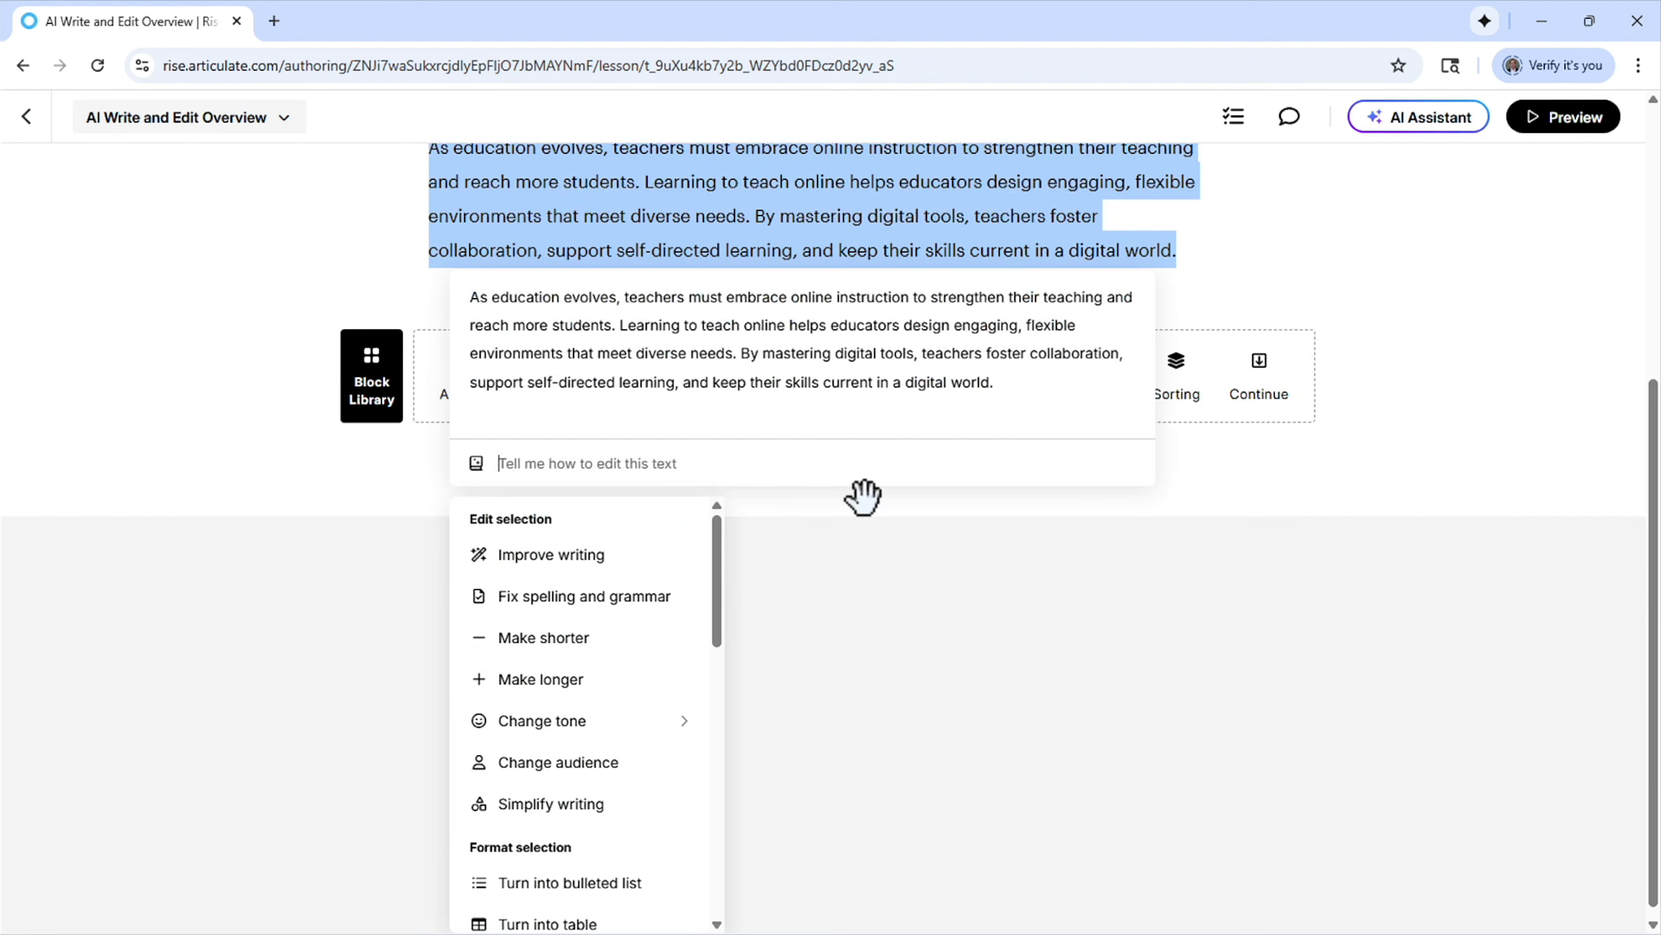
pyautogui.moveTo(796, 490); pyautogui.dragTo(1180, 371)
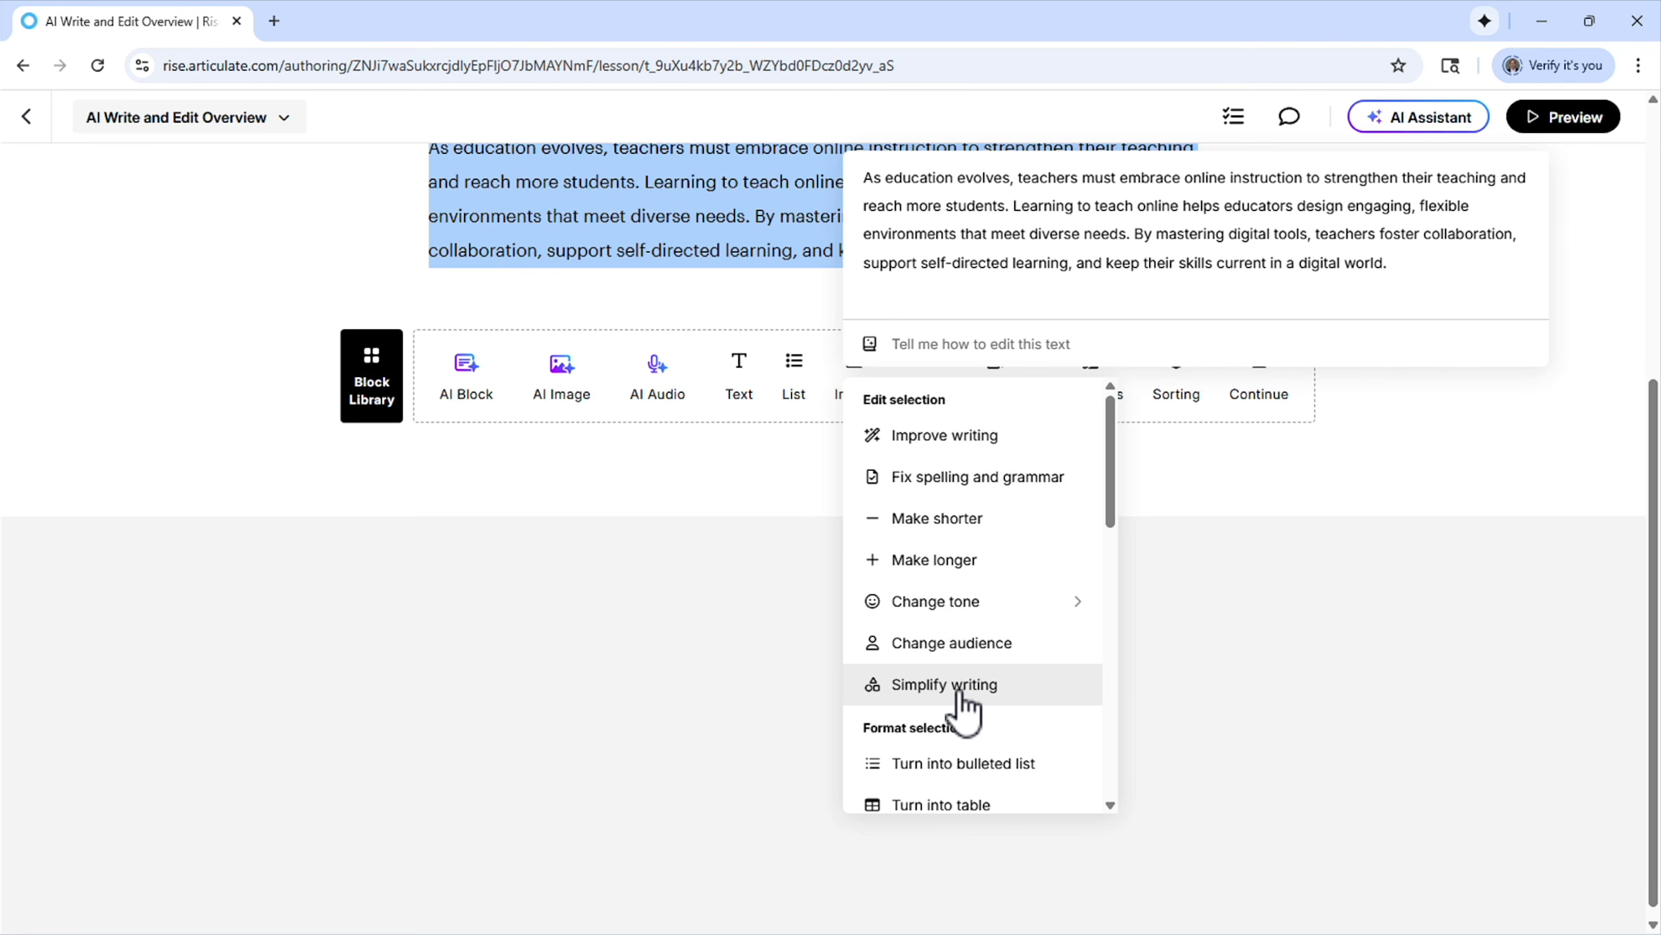
pyautogui.click(975, 602)
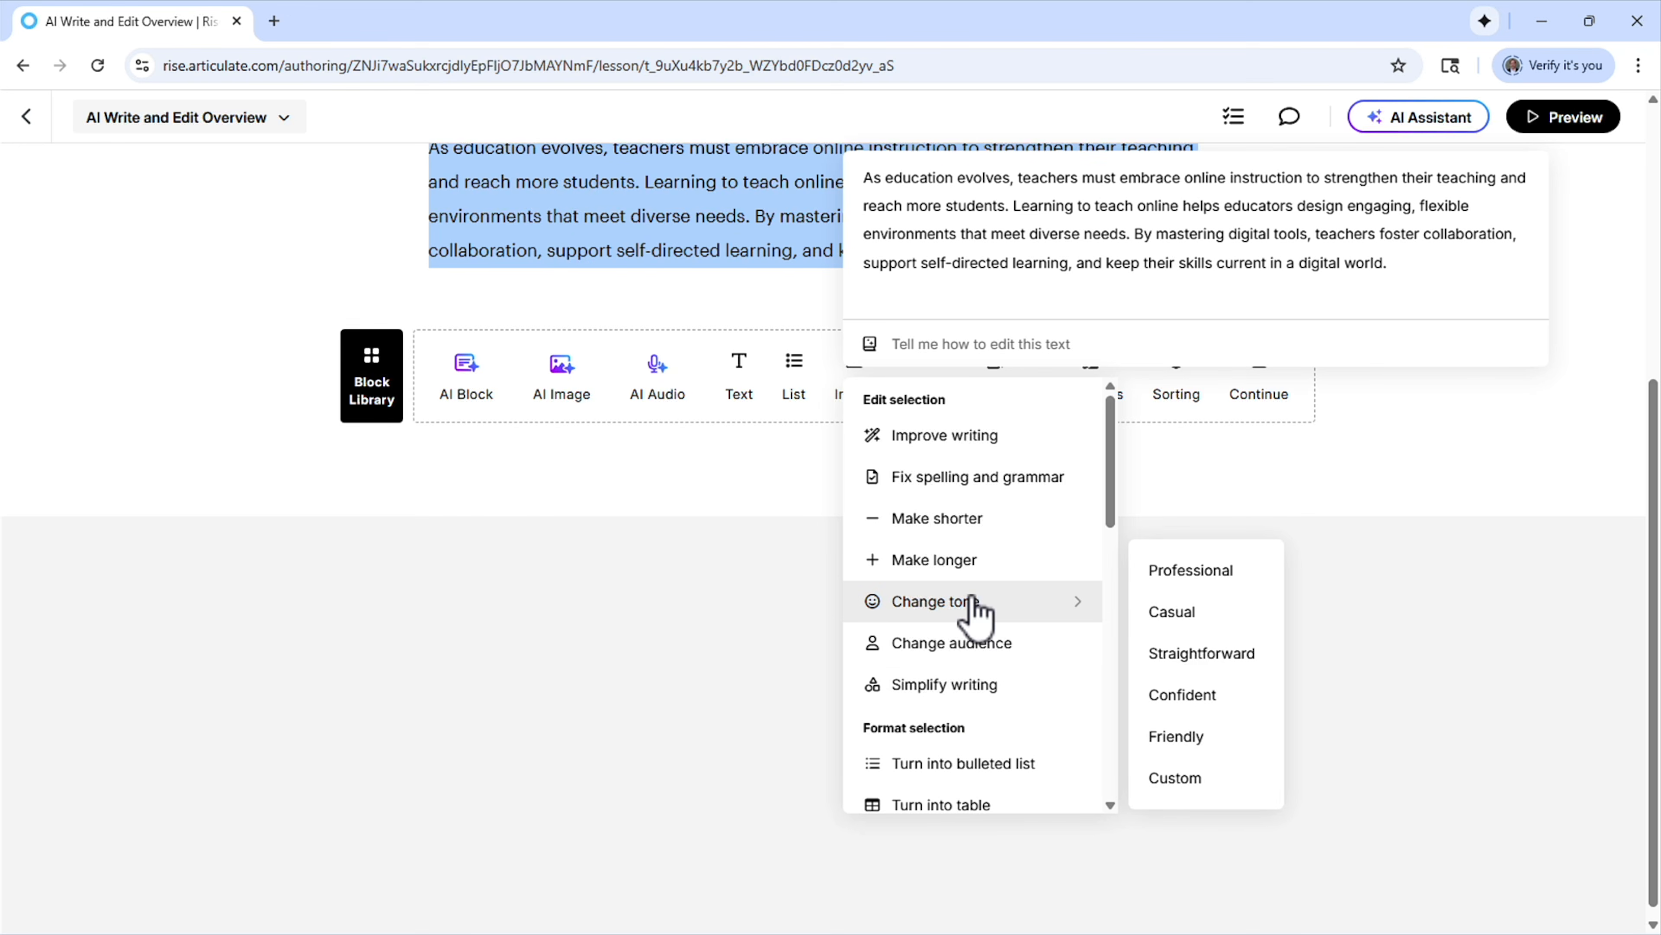
pyautogui.click(1204, 795)
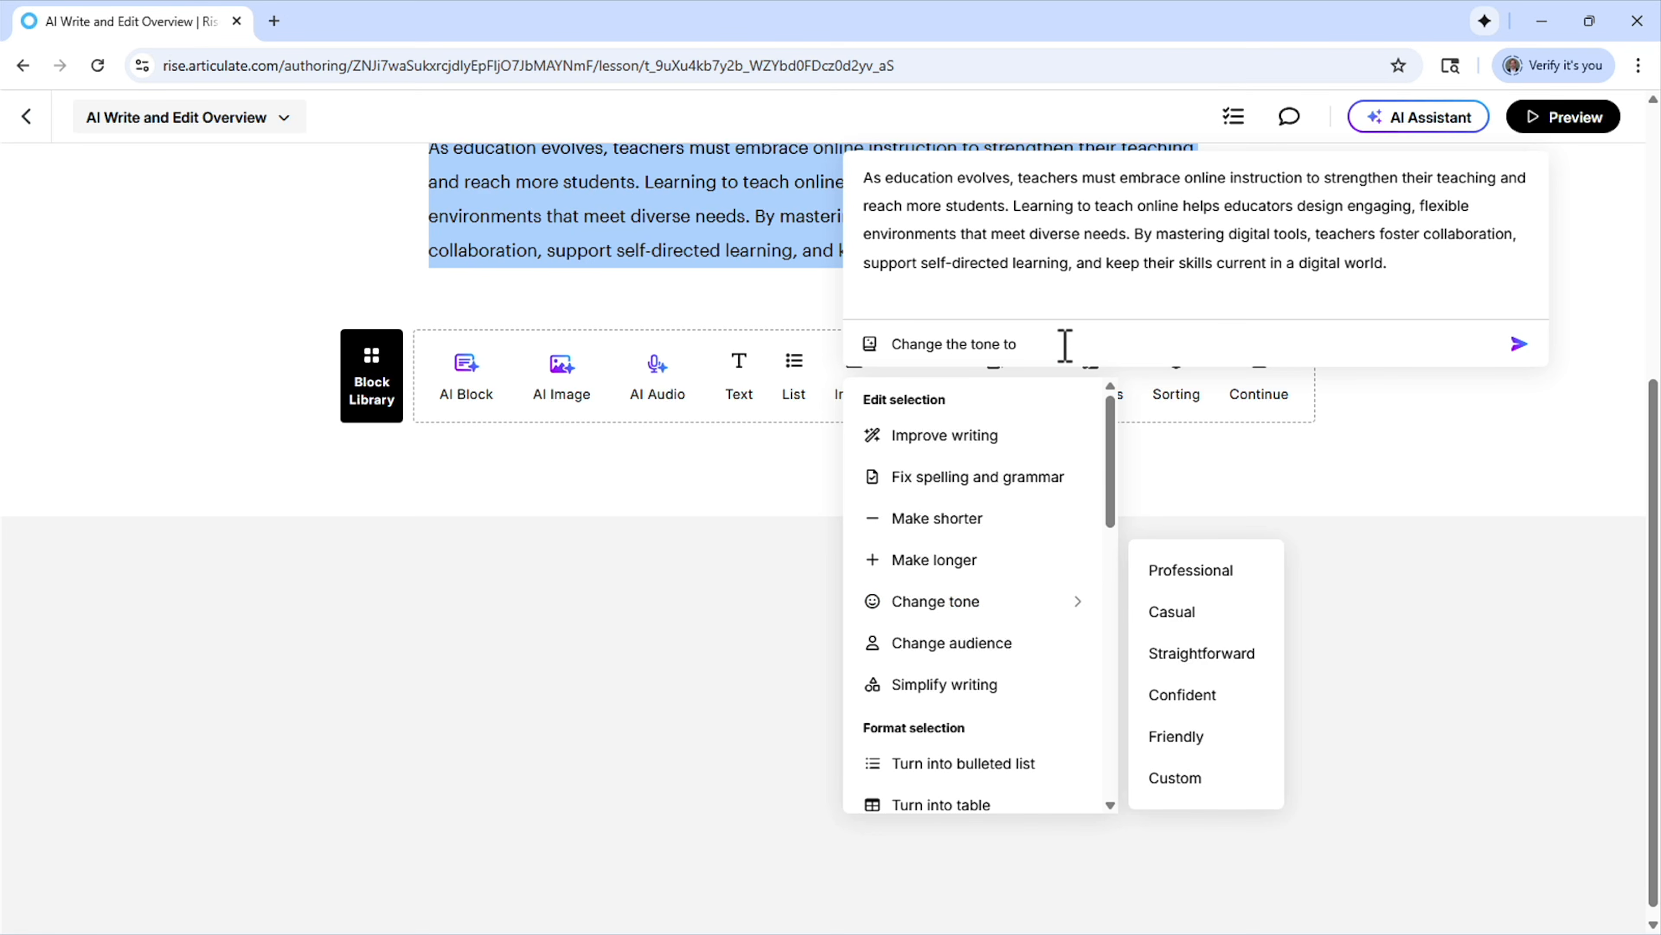
pyautogui.write('a south west cowboy')
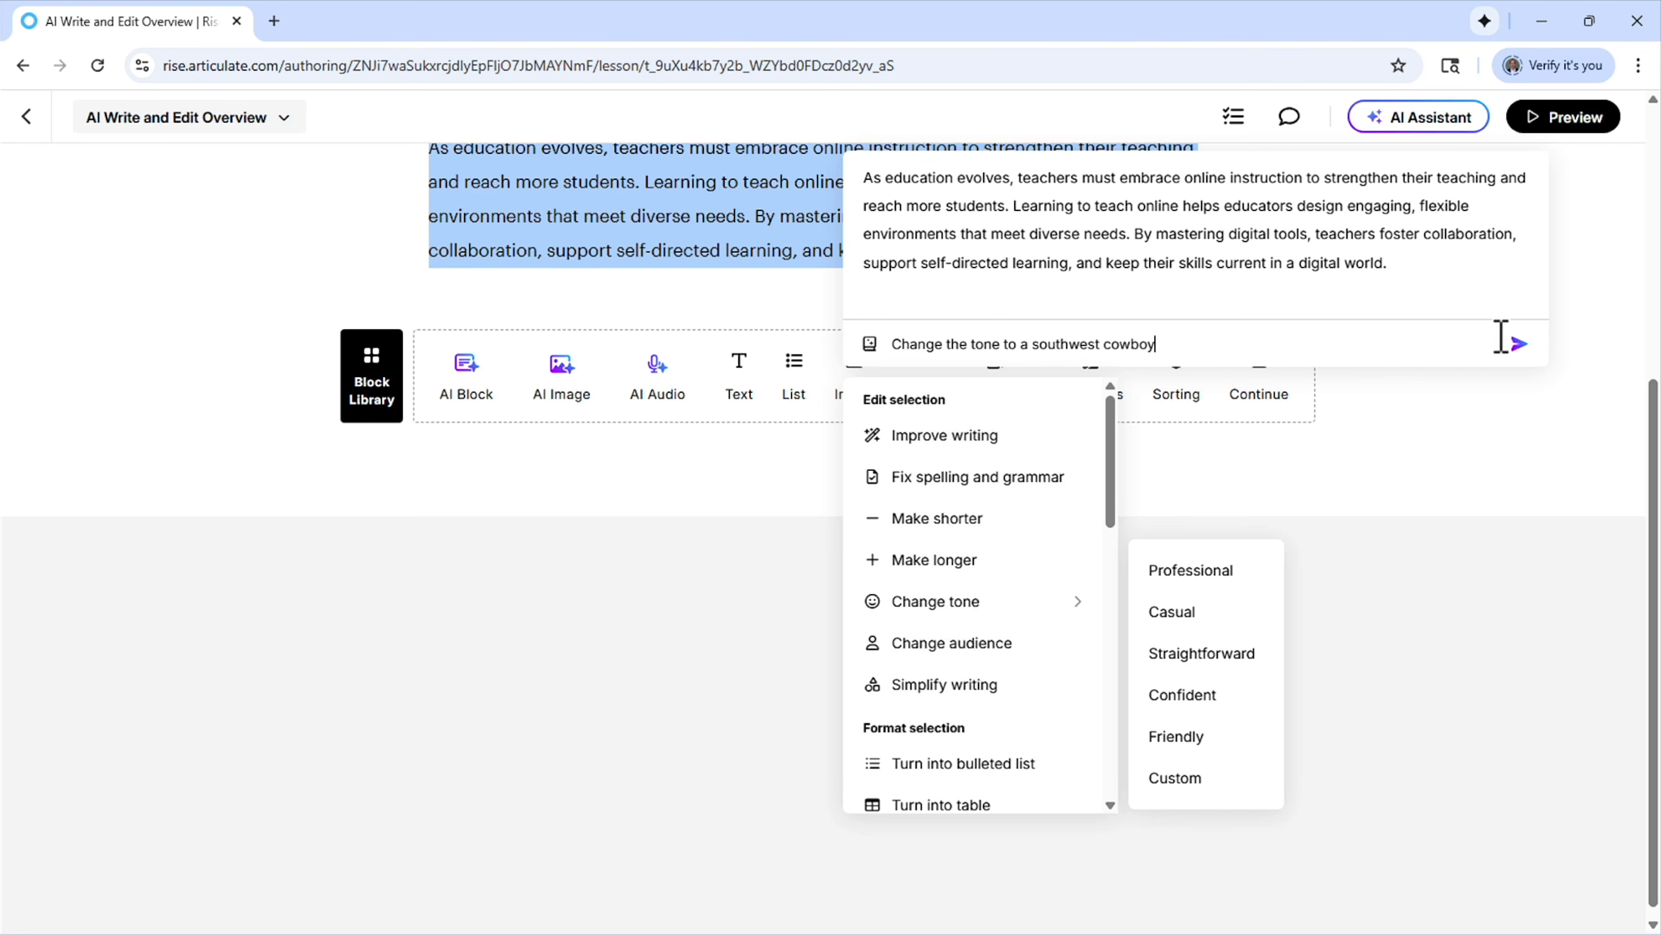
pyautogui.click(1519, 344)
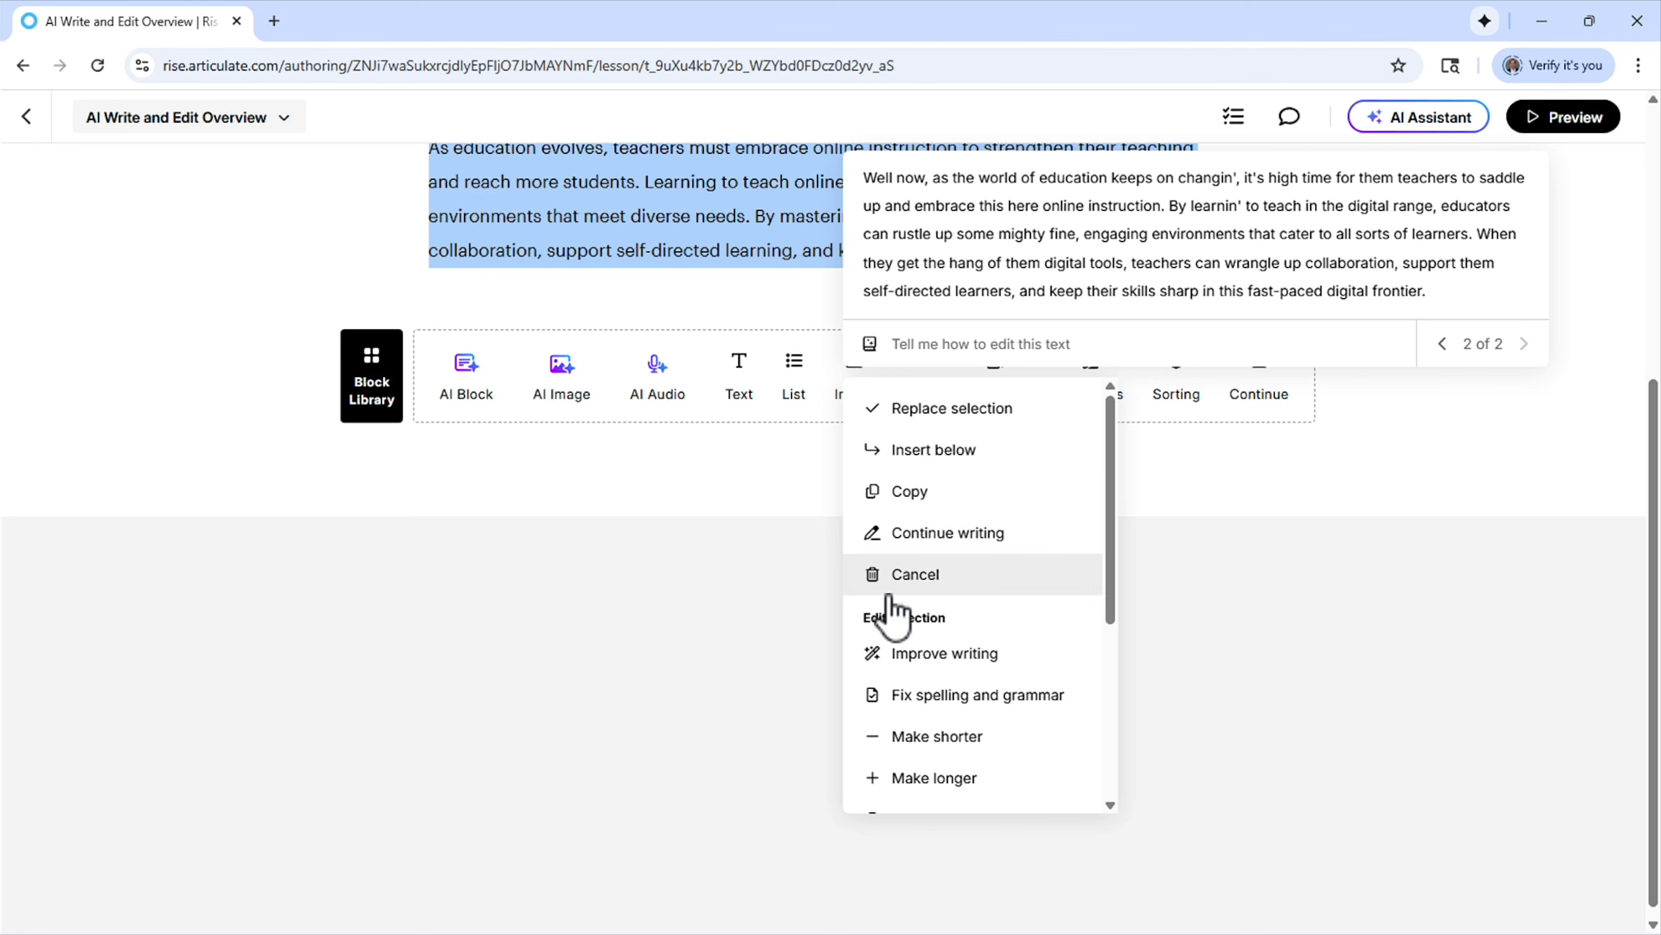
pyautogui.click(942, 575)
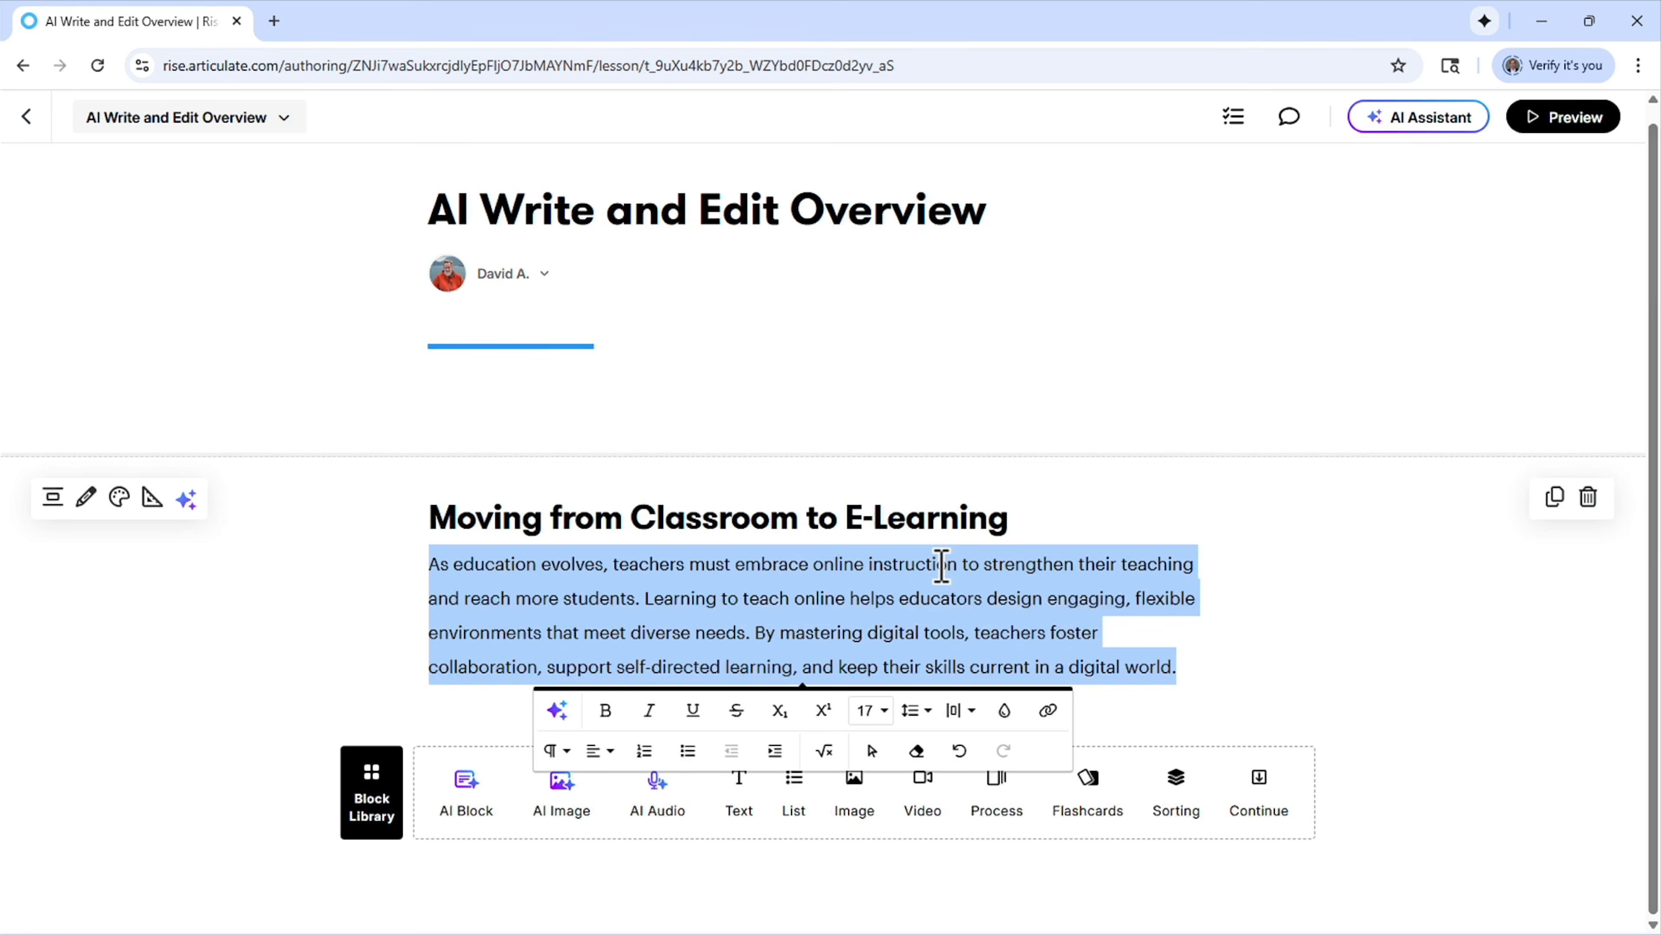
# Generate an AI analogy from the paragraph under "Moving from Classroom to E-Learning"
pyautogui.click(558, 710)
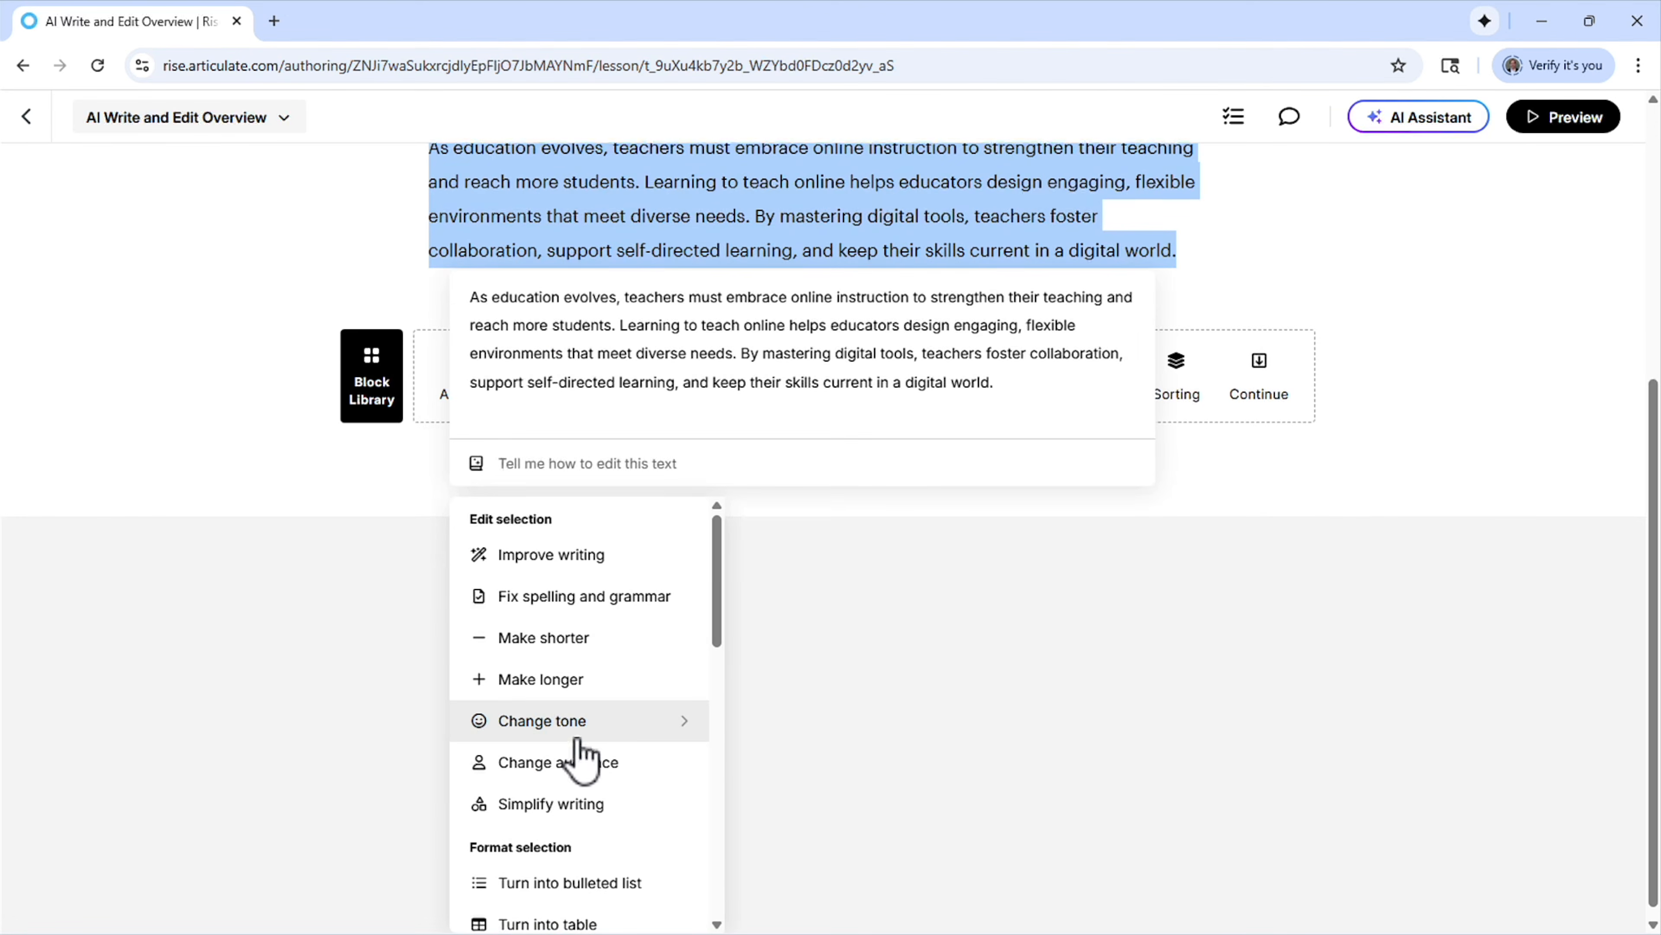
pyautogui.moveTo(605, 730)
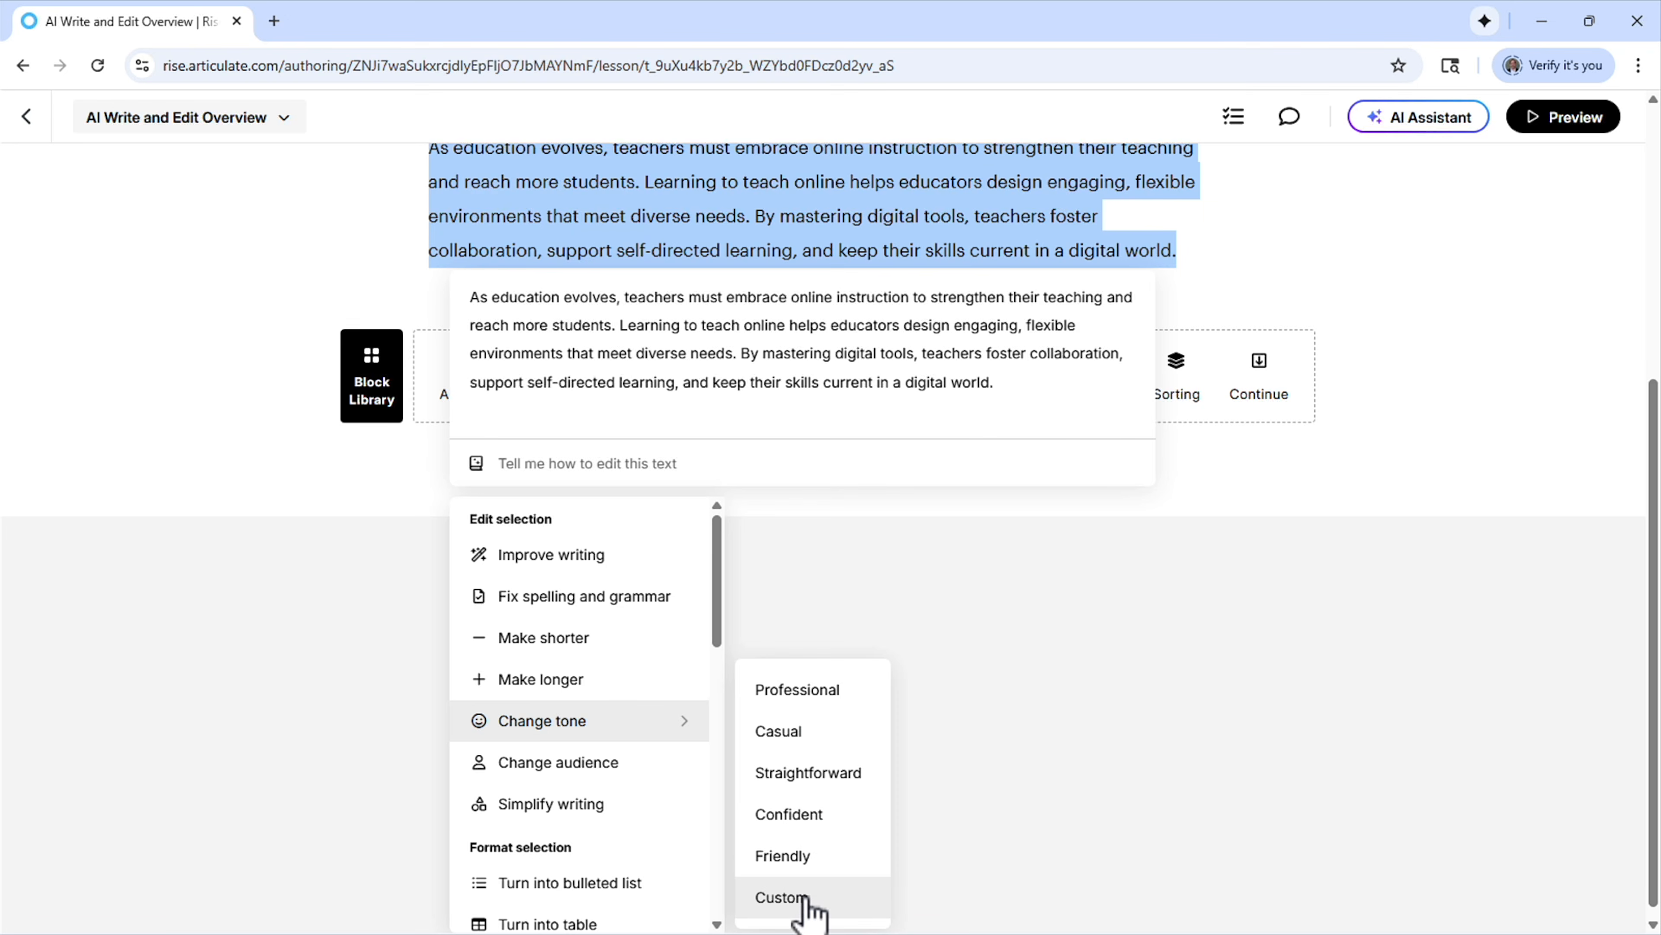
pyautogui.click(586, 767)
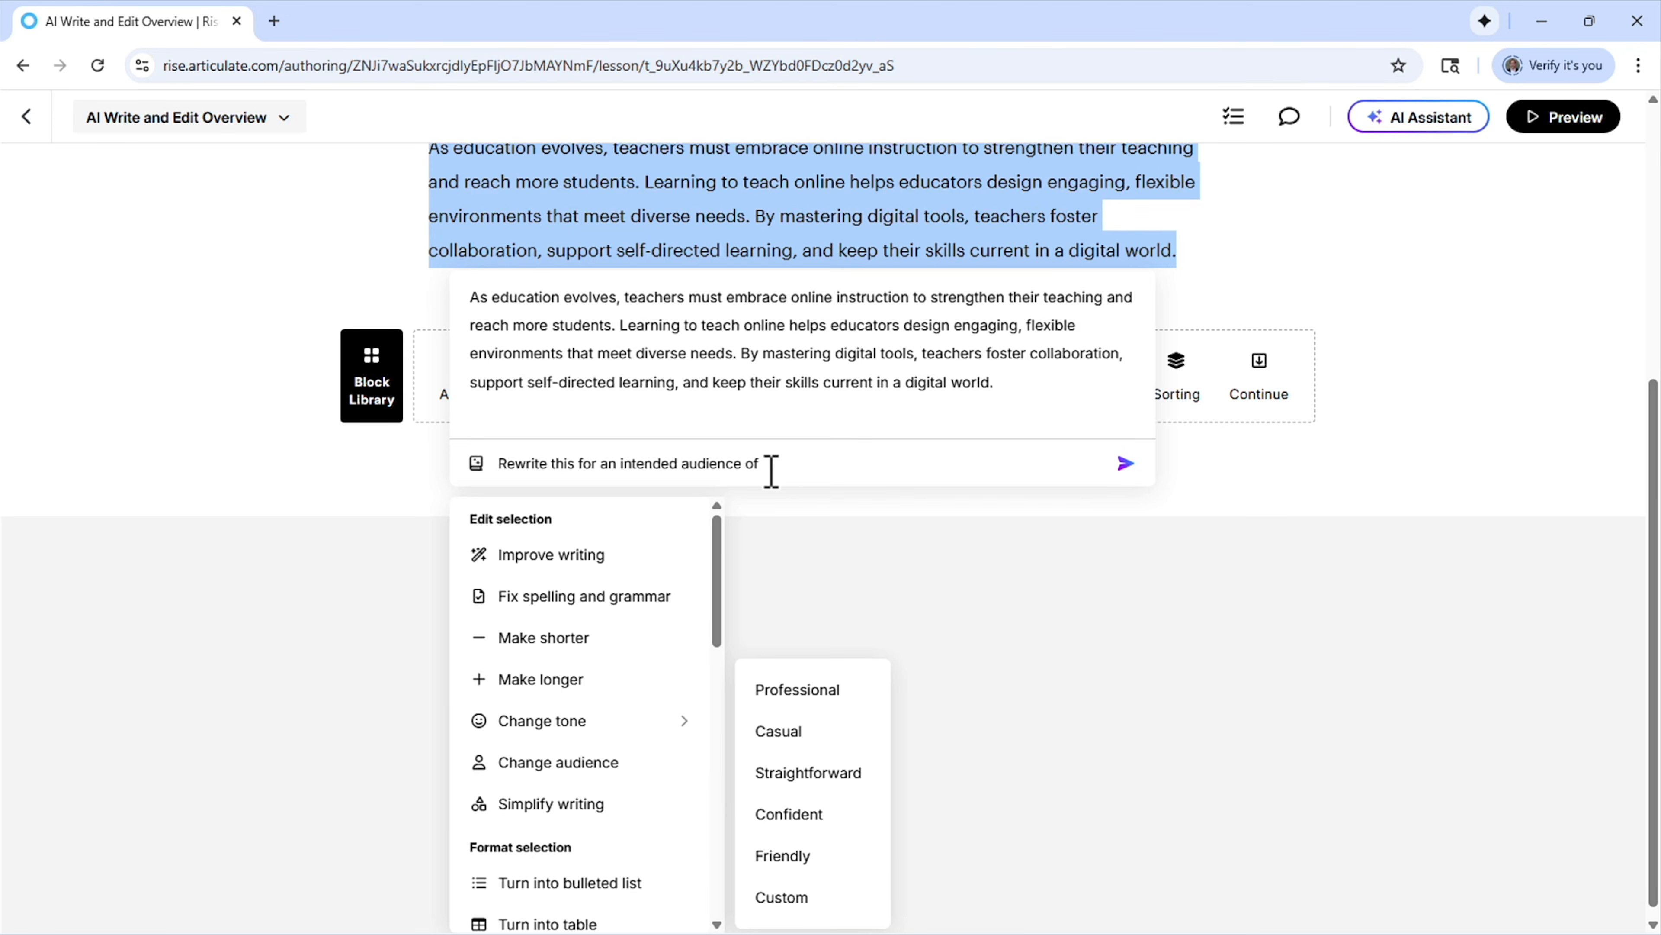
pyautogui.moveTo(718, 556); pyautogui.dragTo(706, 707)
pyautogui.scroll(-1, 711, 725)
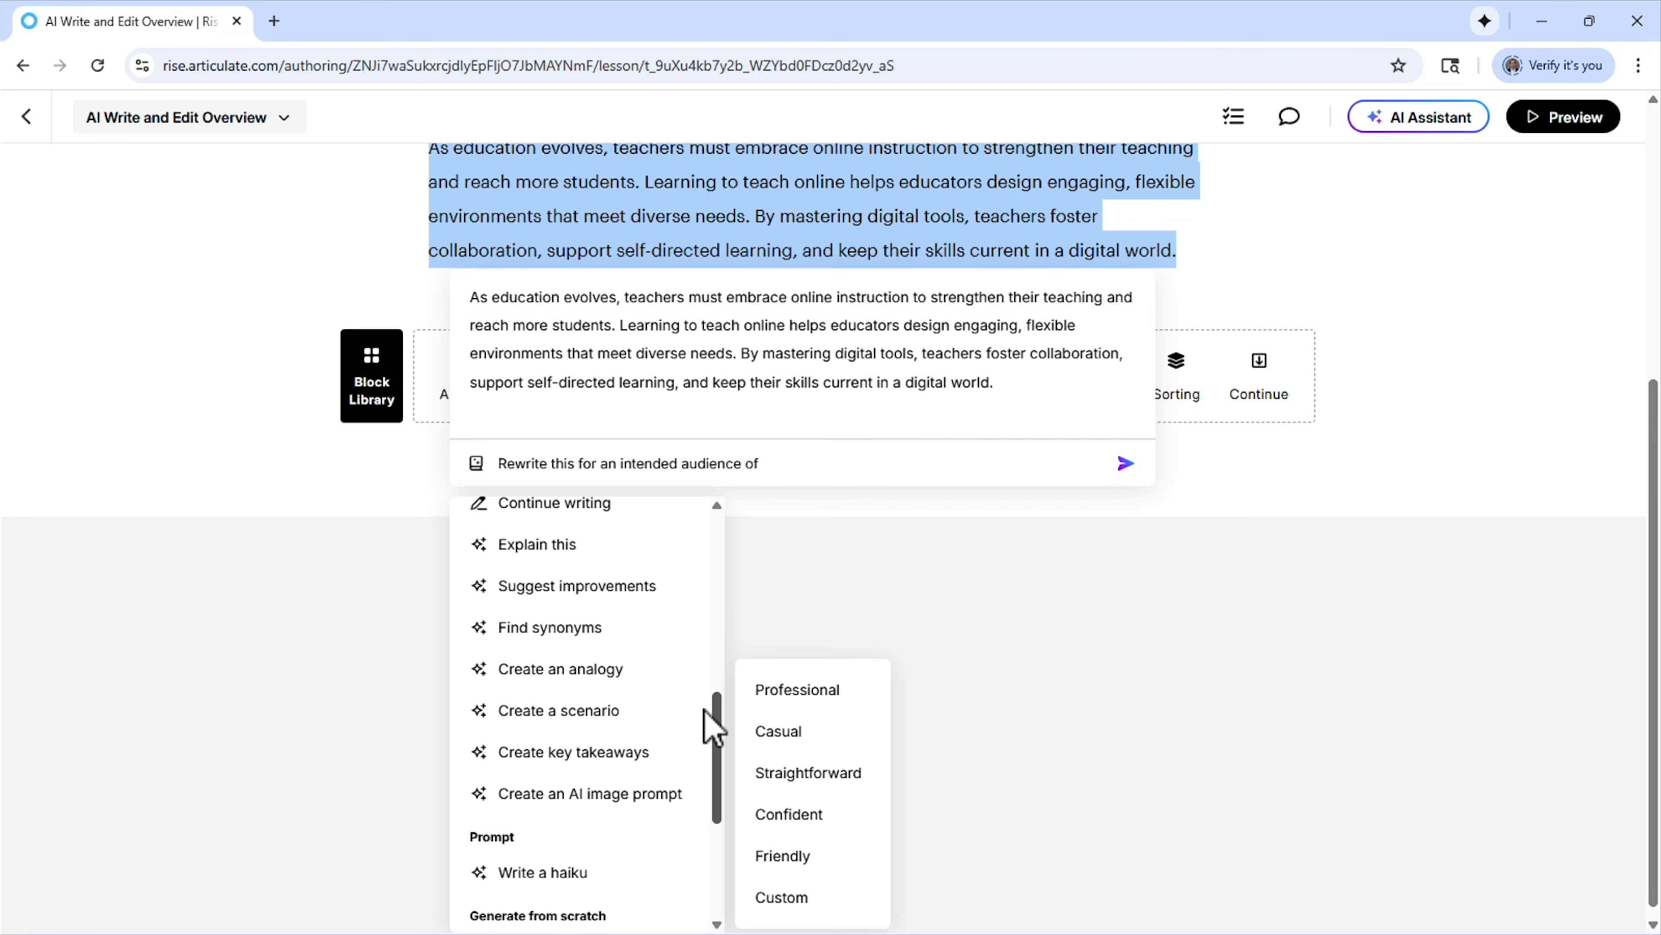
pyautogui.scroll(1, 710, 716)
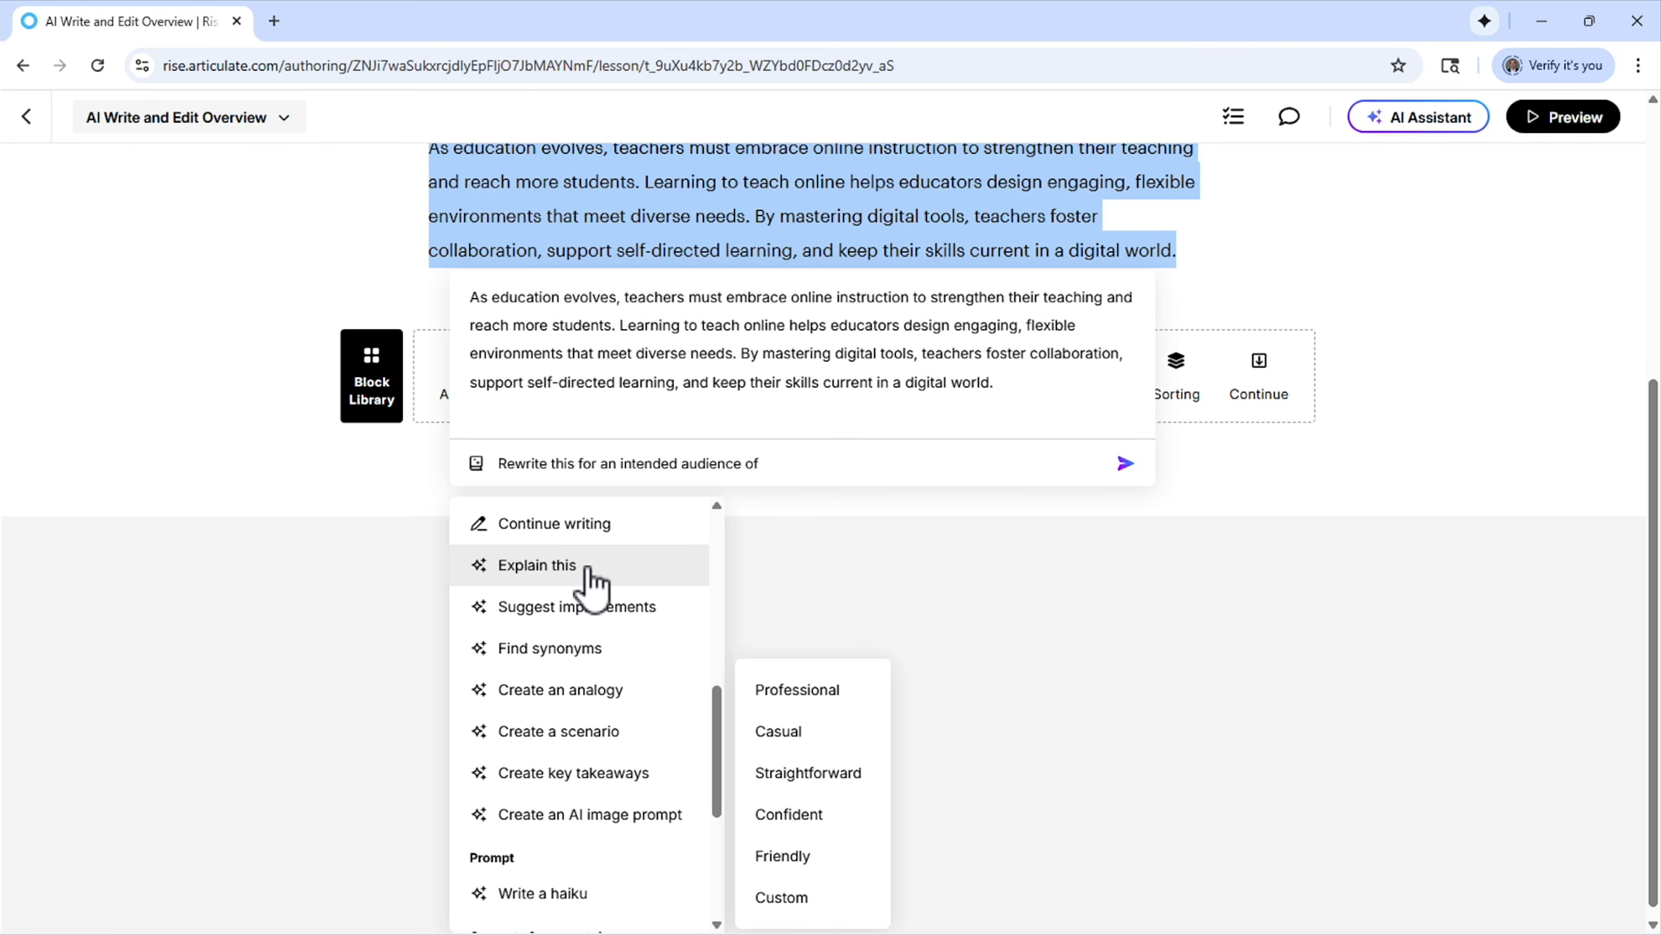
pyautogui.click(581, 695)
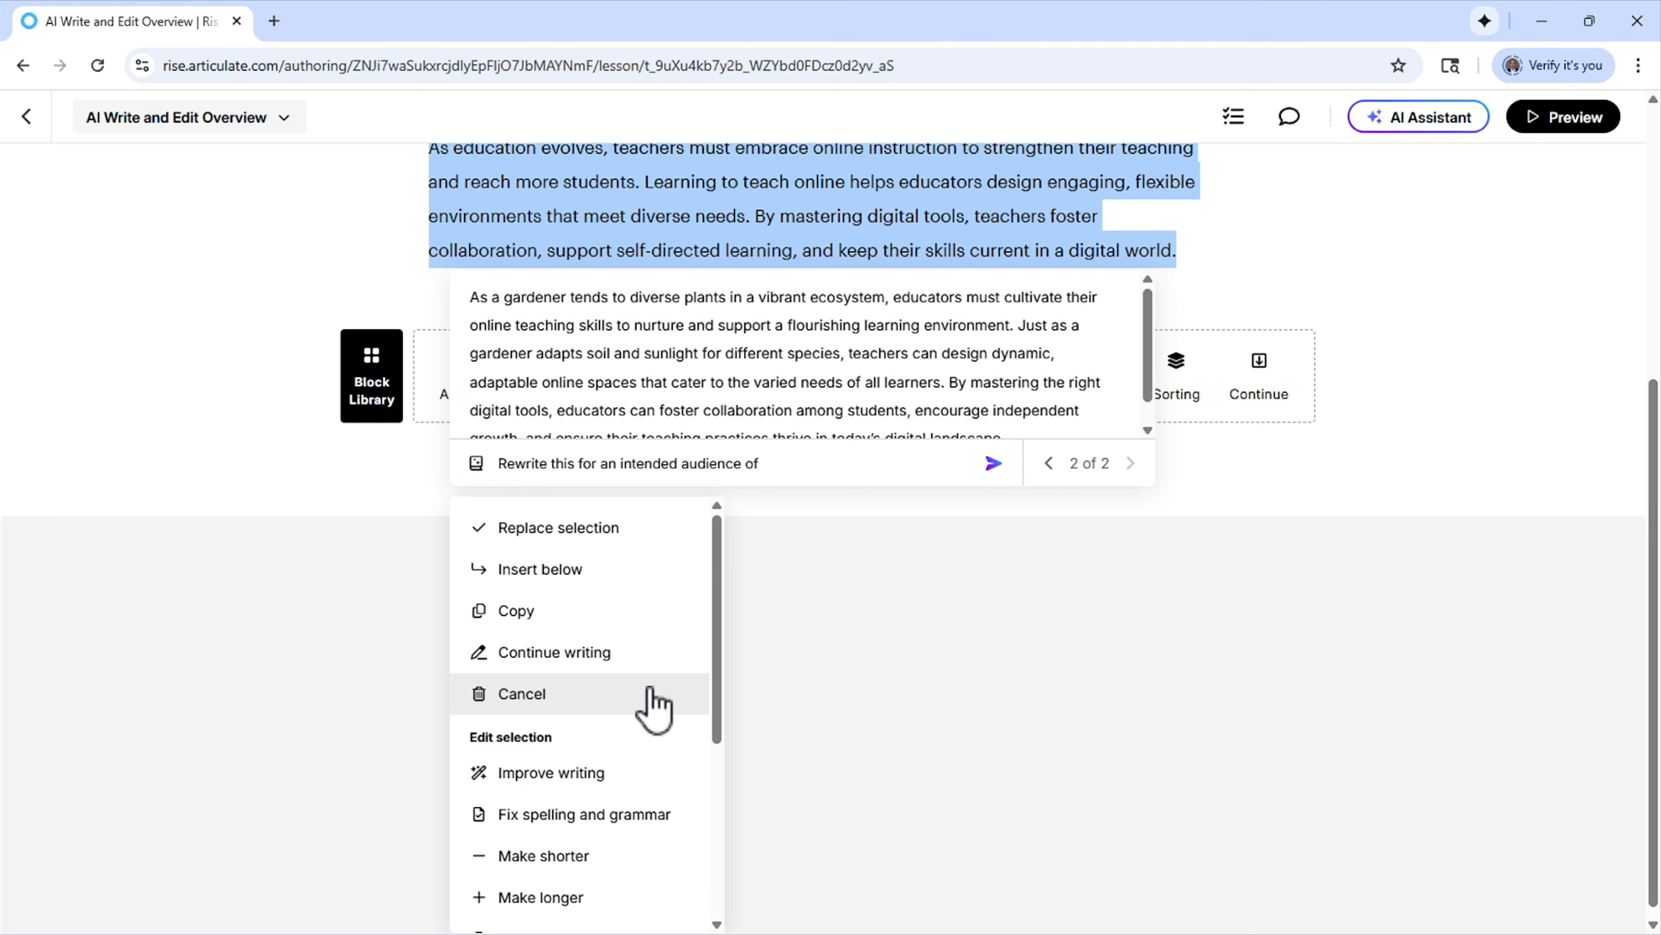
# Turn the generated analogy into a bulleted list and insert it below the original paragraph
pyautogui.scroll(1, 860, 656)
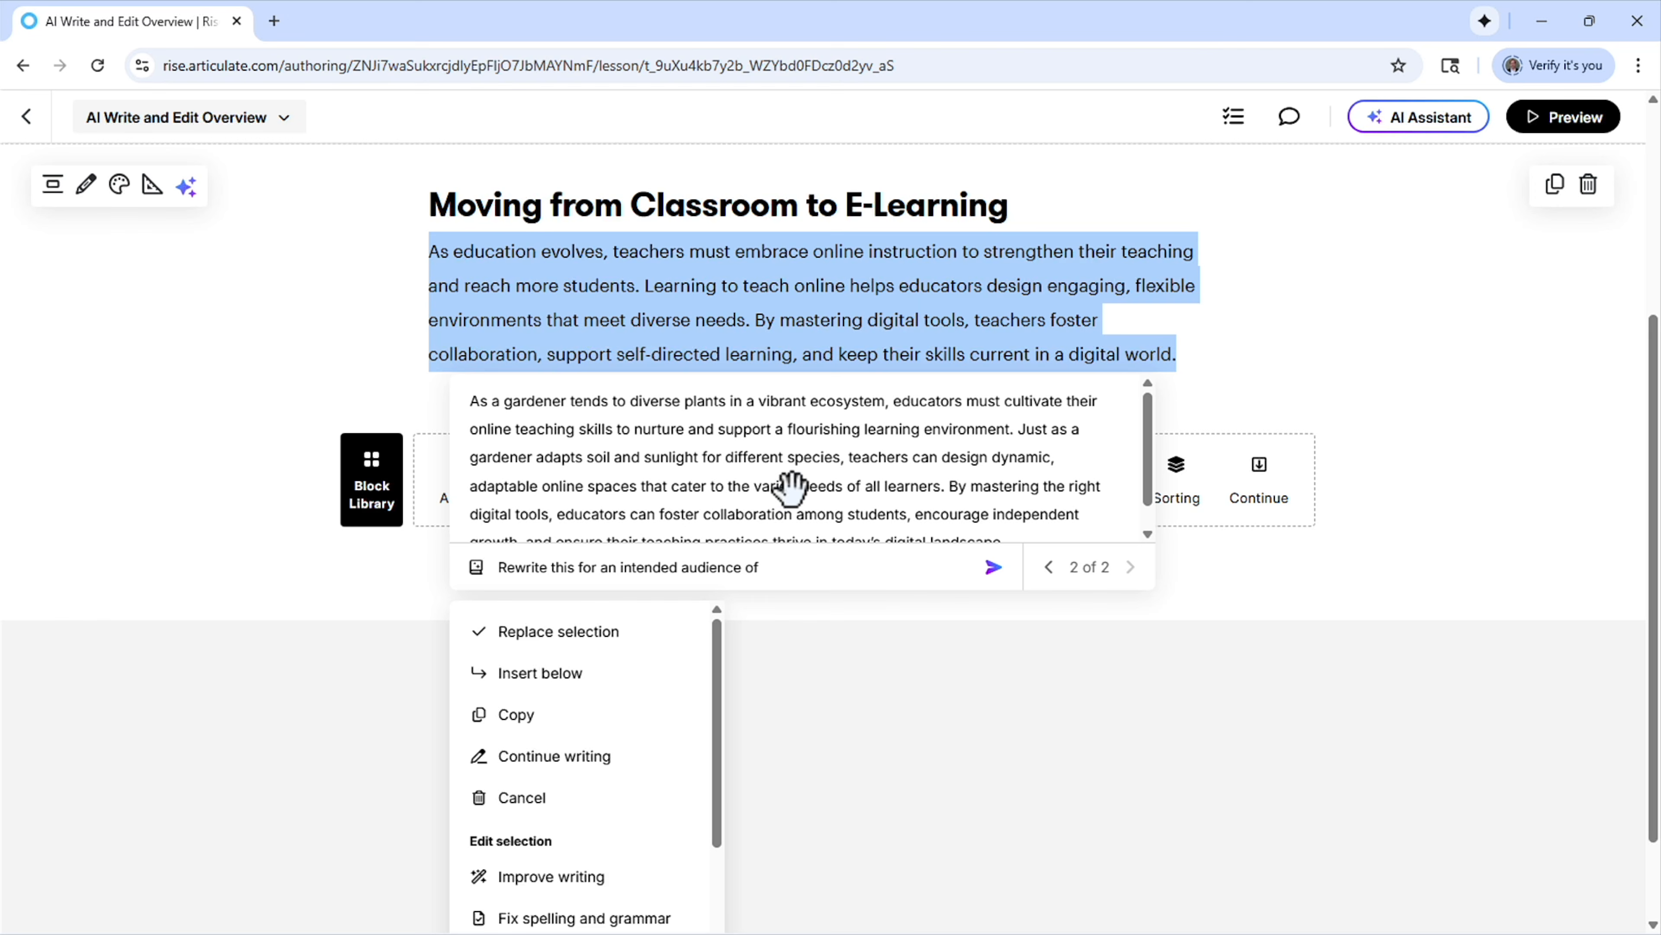
pyautogui.scroll(-1, 680, 681)
pyautogui.scroll(-5, 680, 681)
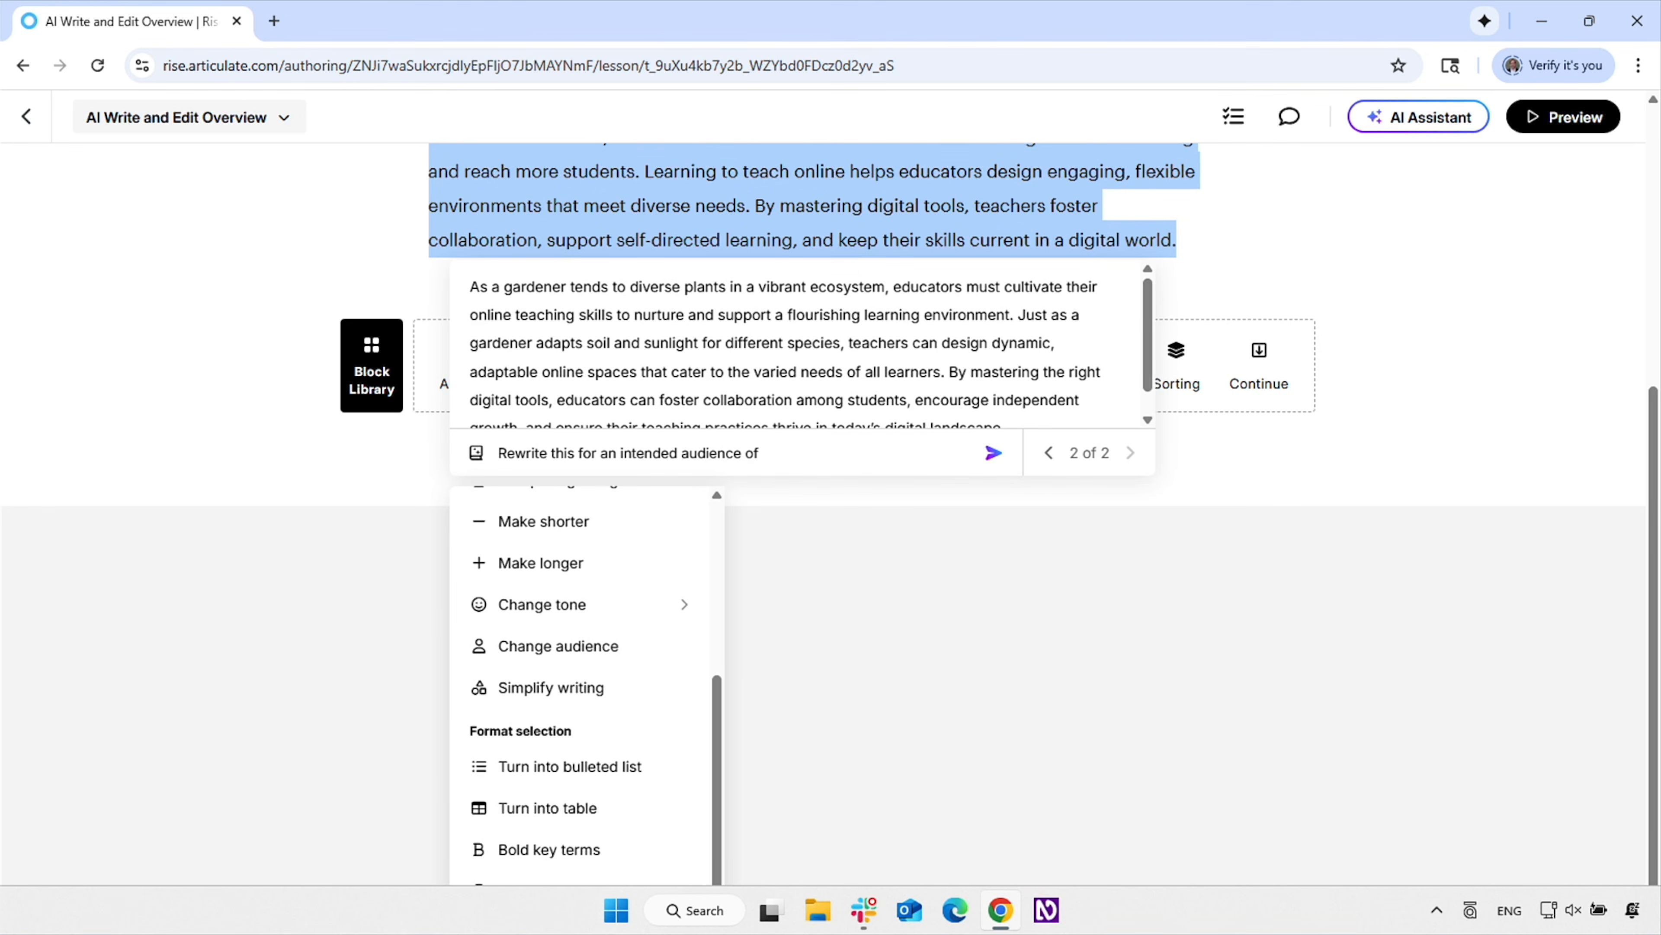
pyautogui.click(585, 779)
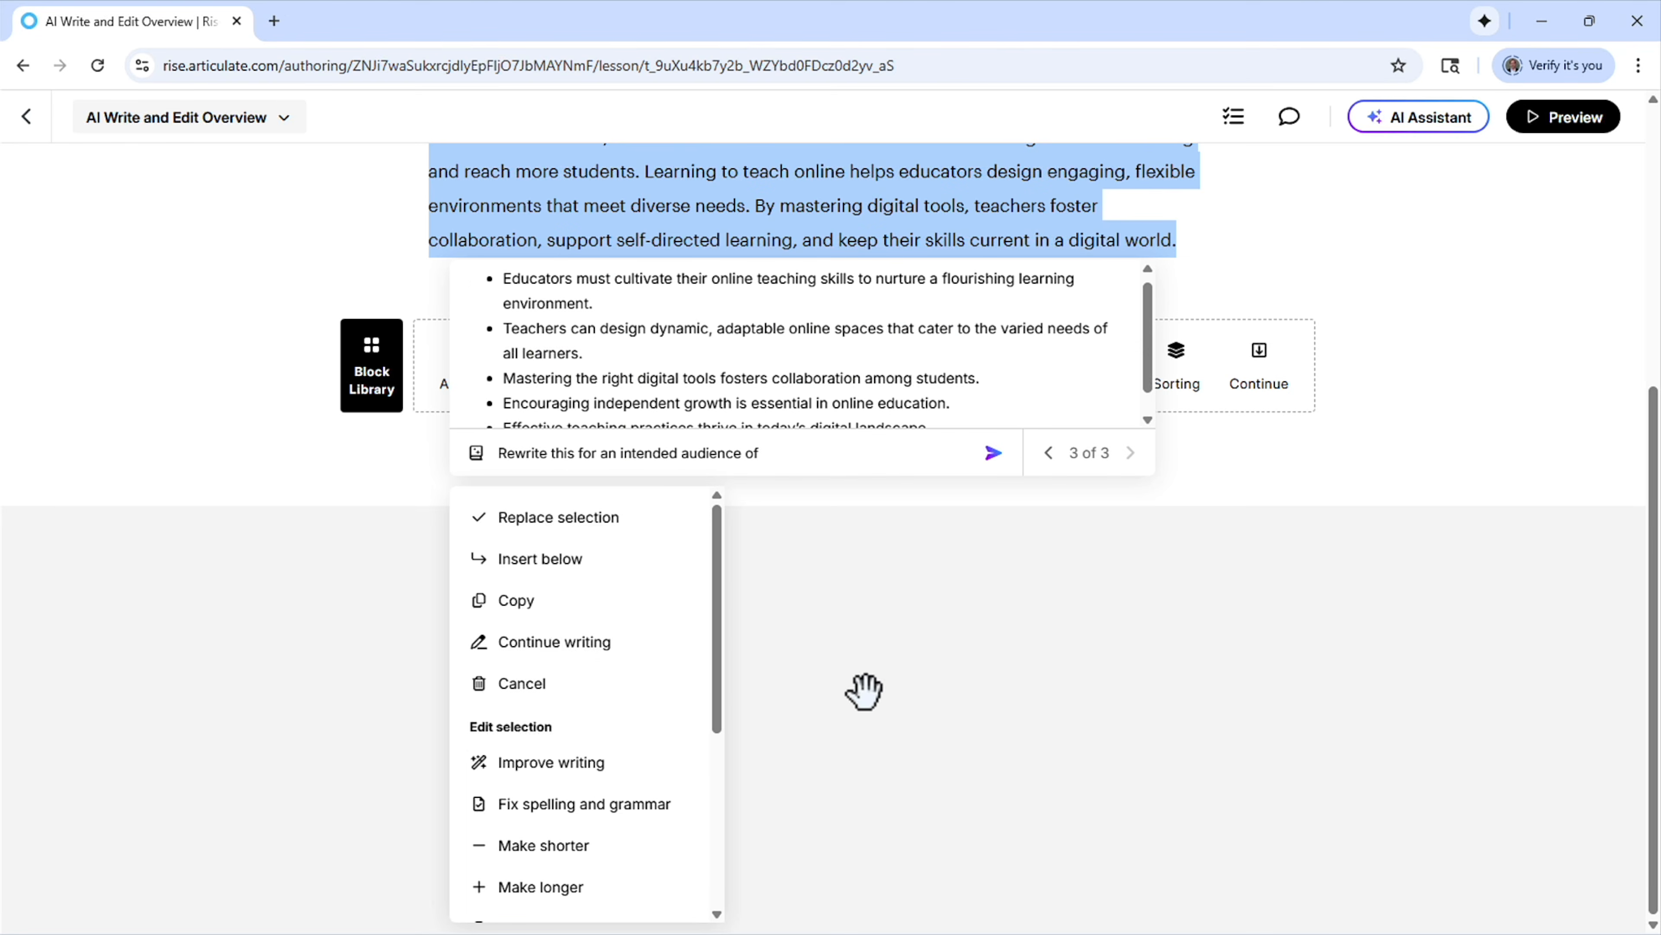
pyautogui.click(568, 561)
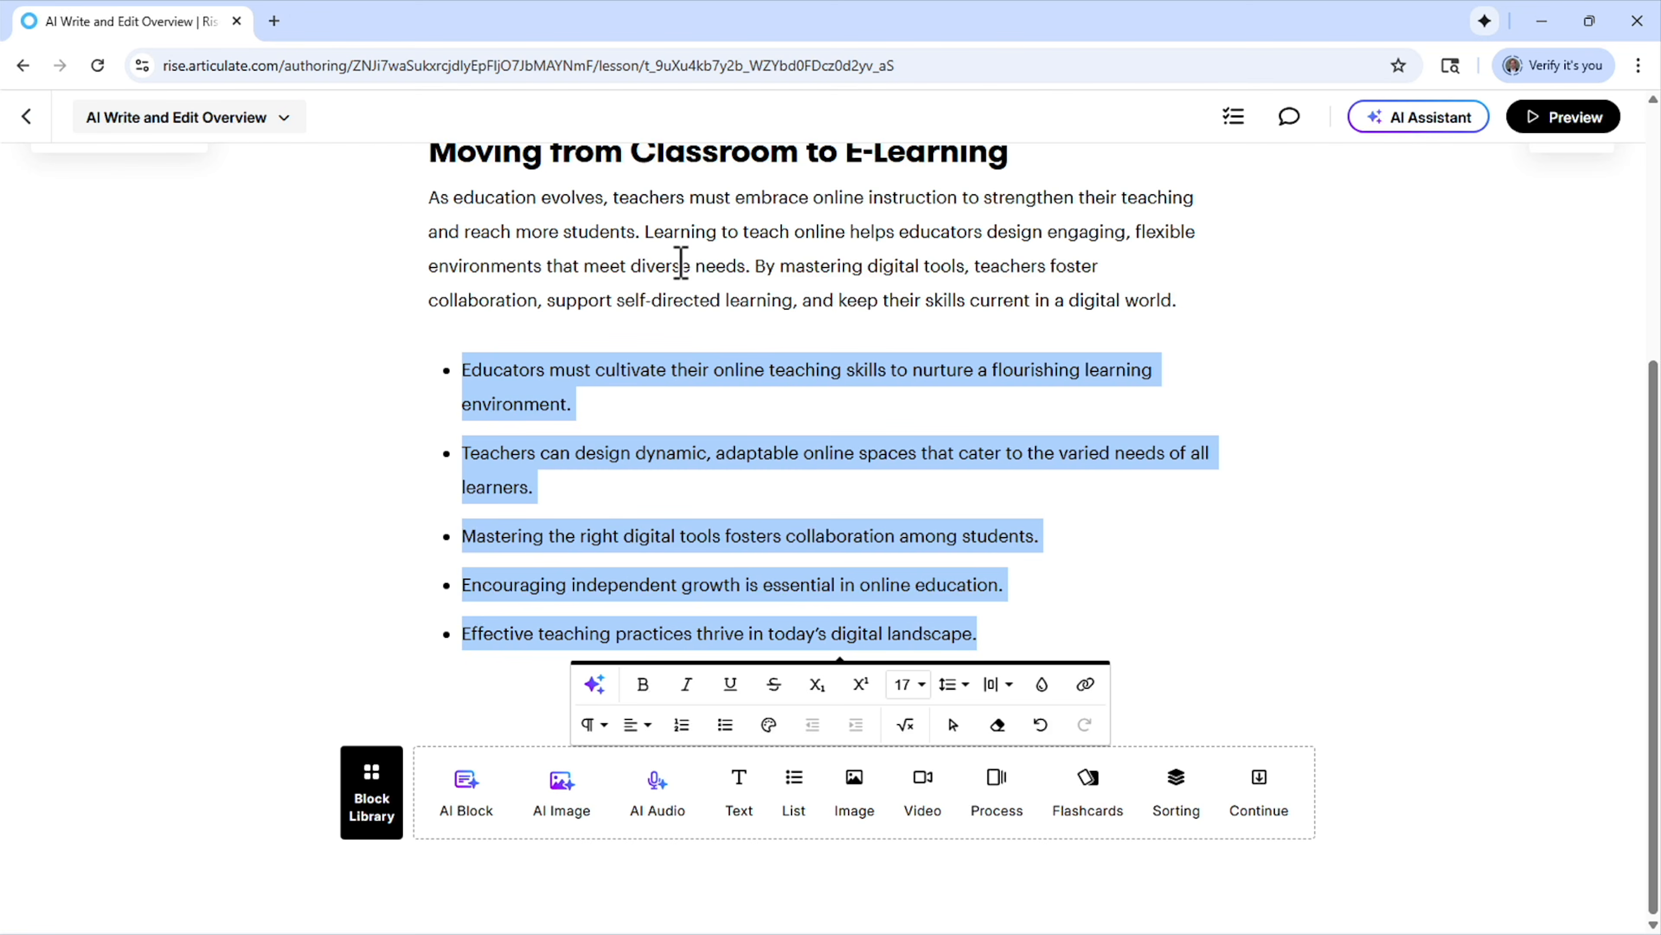
pyautogui.click(1083, 535)
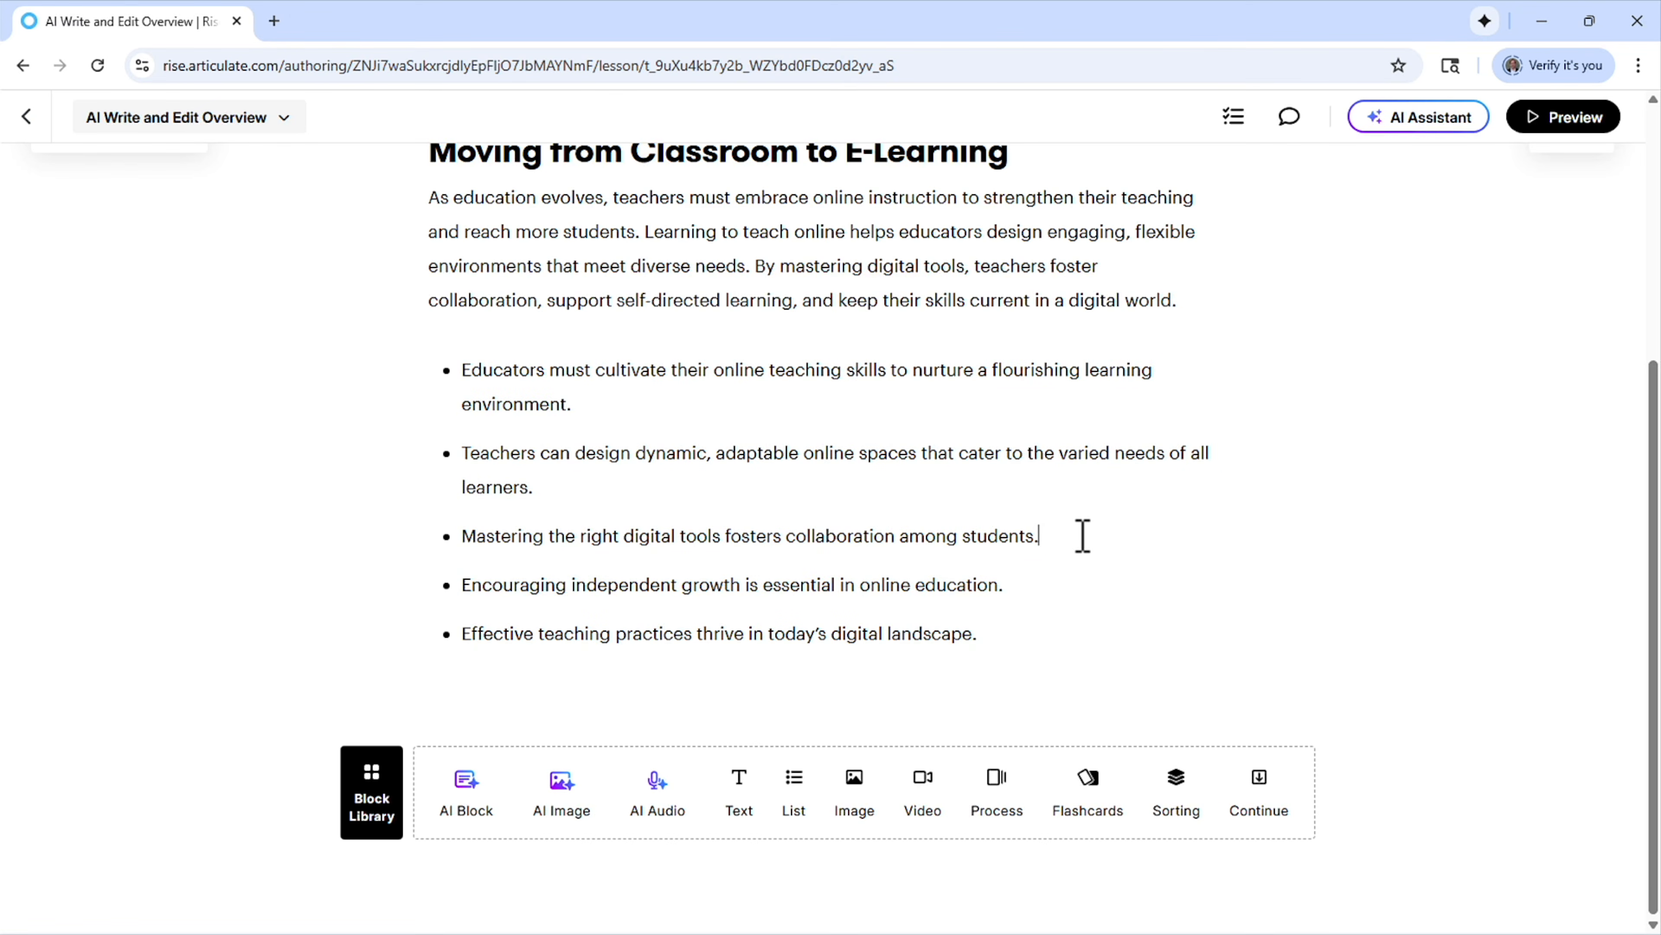
# Add a text block with a heading and paragraph after the bulleted list, and delete its placeholder paragraph text
pyautogui.click(736, 788)
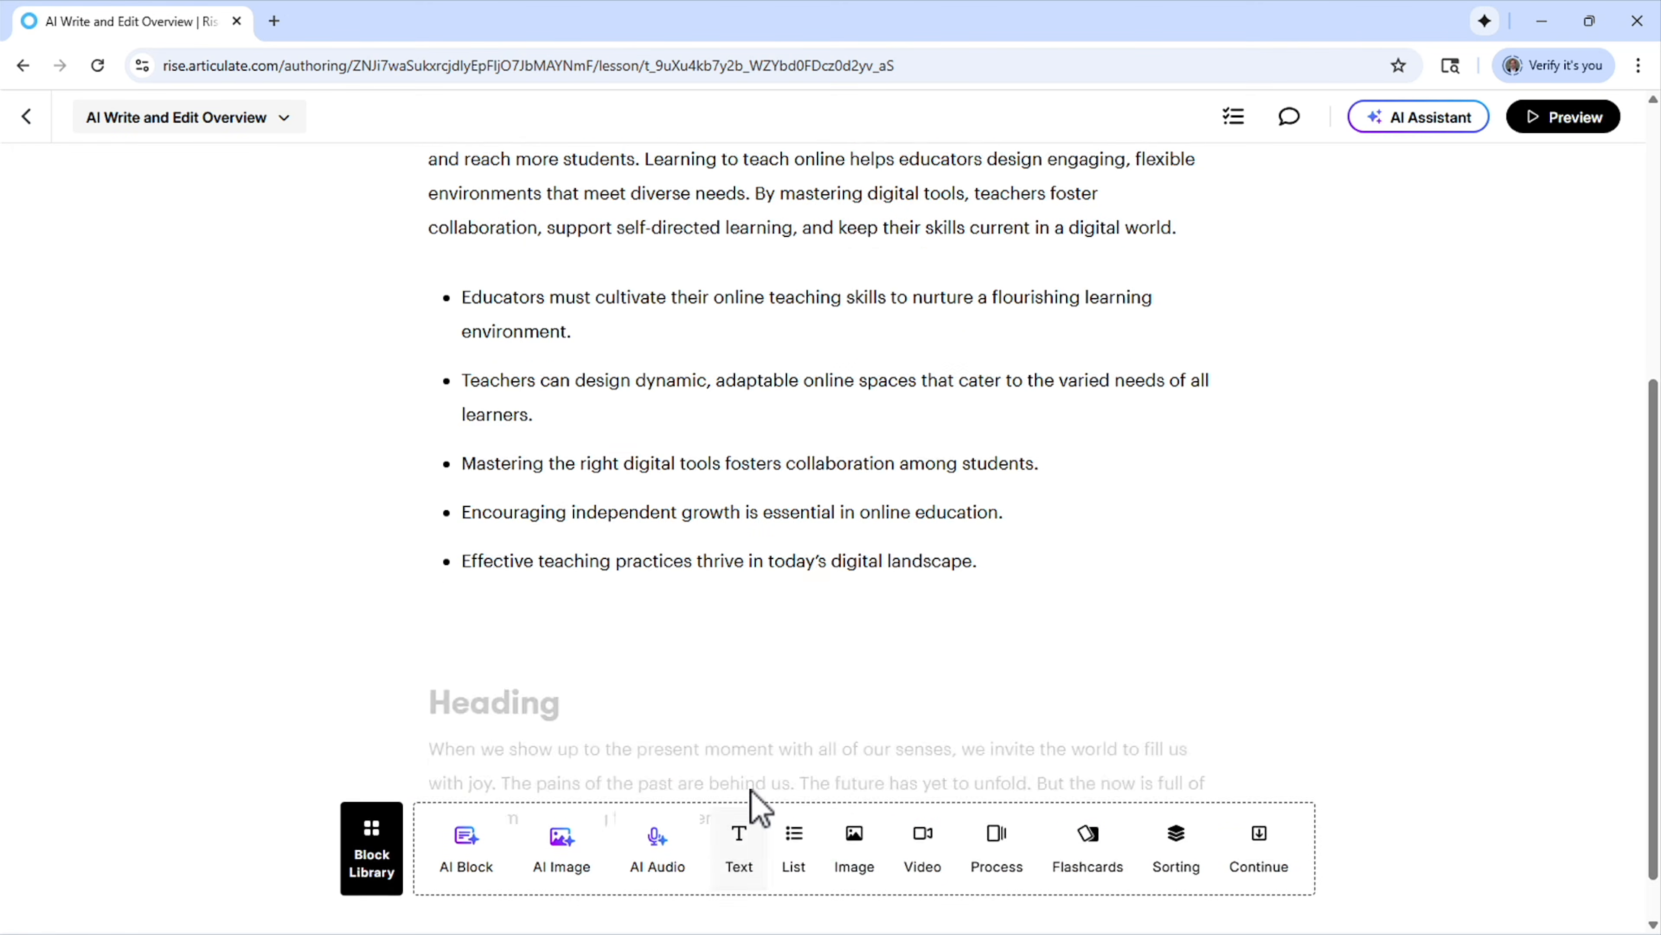
pyautogui.moveTo(755, 668); pyautogui.dragTo(320, 613)
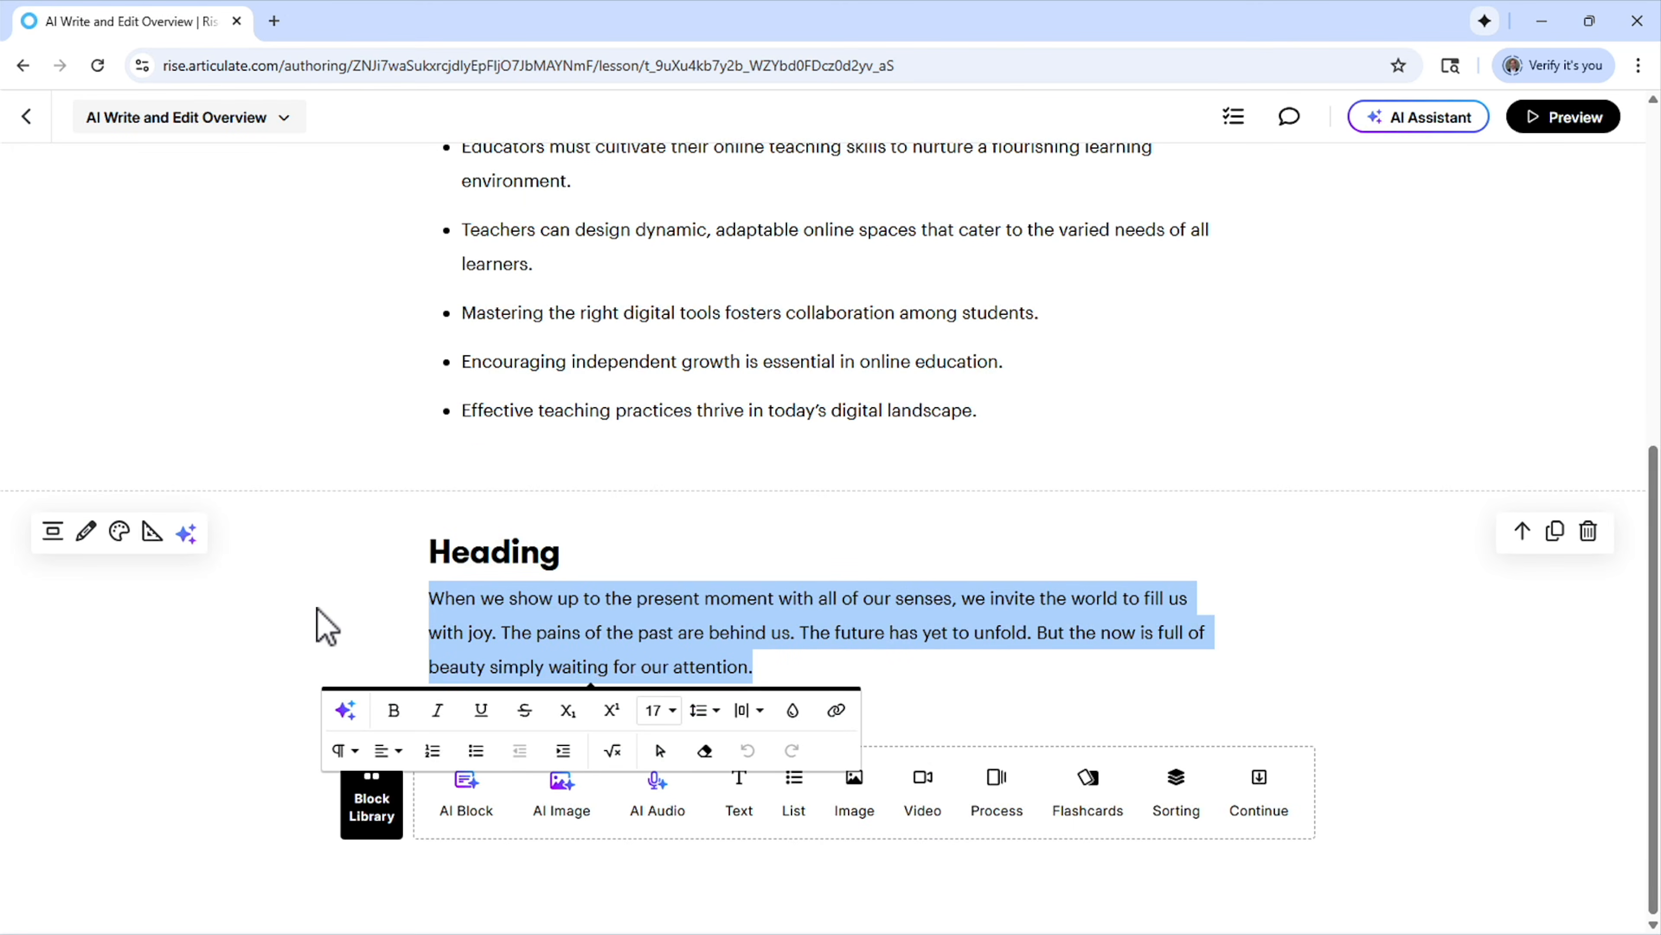
pyautogui.press('BackSpace')
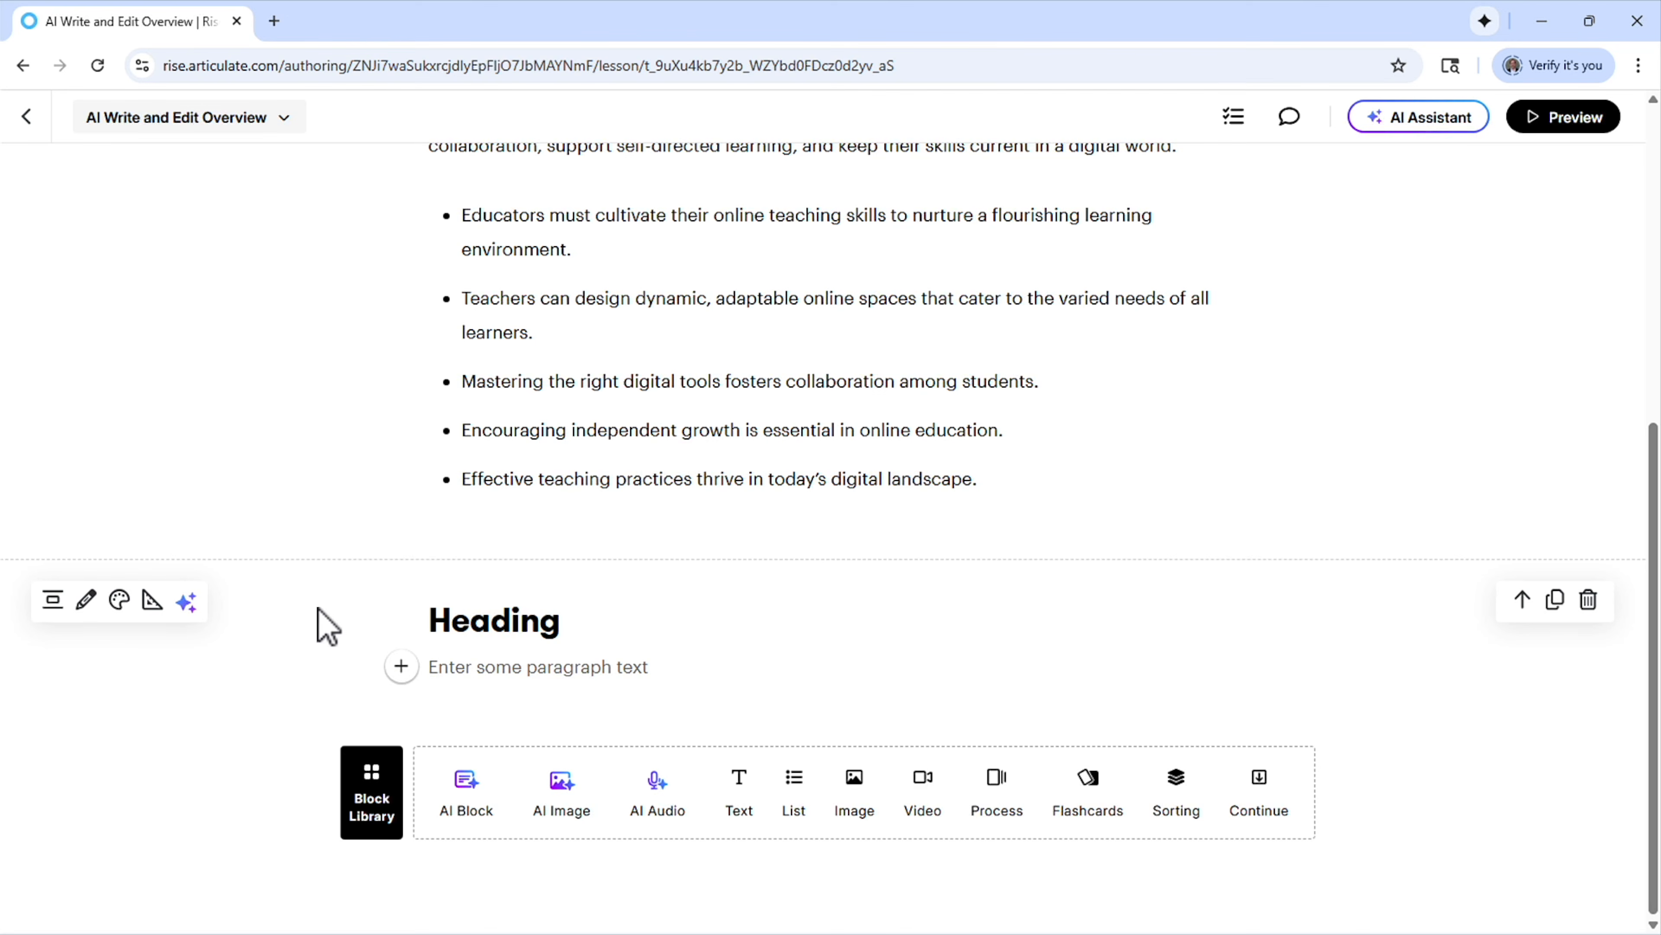
# Have AI write 1 paragraph about "the common types of classroom activities that are recreated in elearning" in the empty paragraph field
pyautogui.click(399, 668)
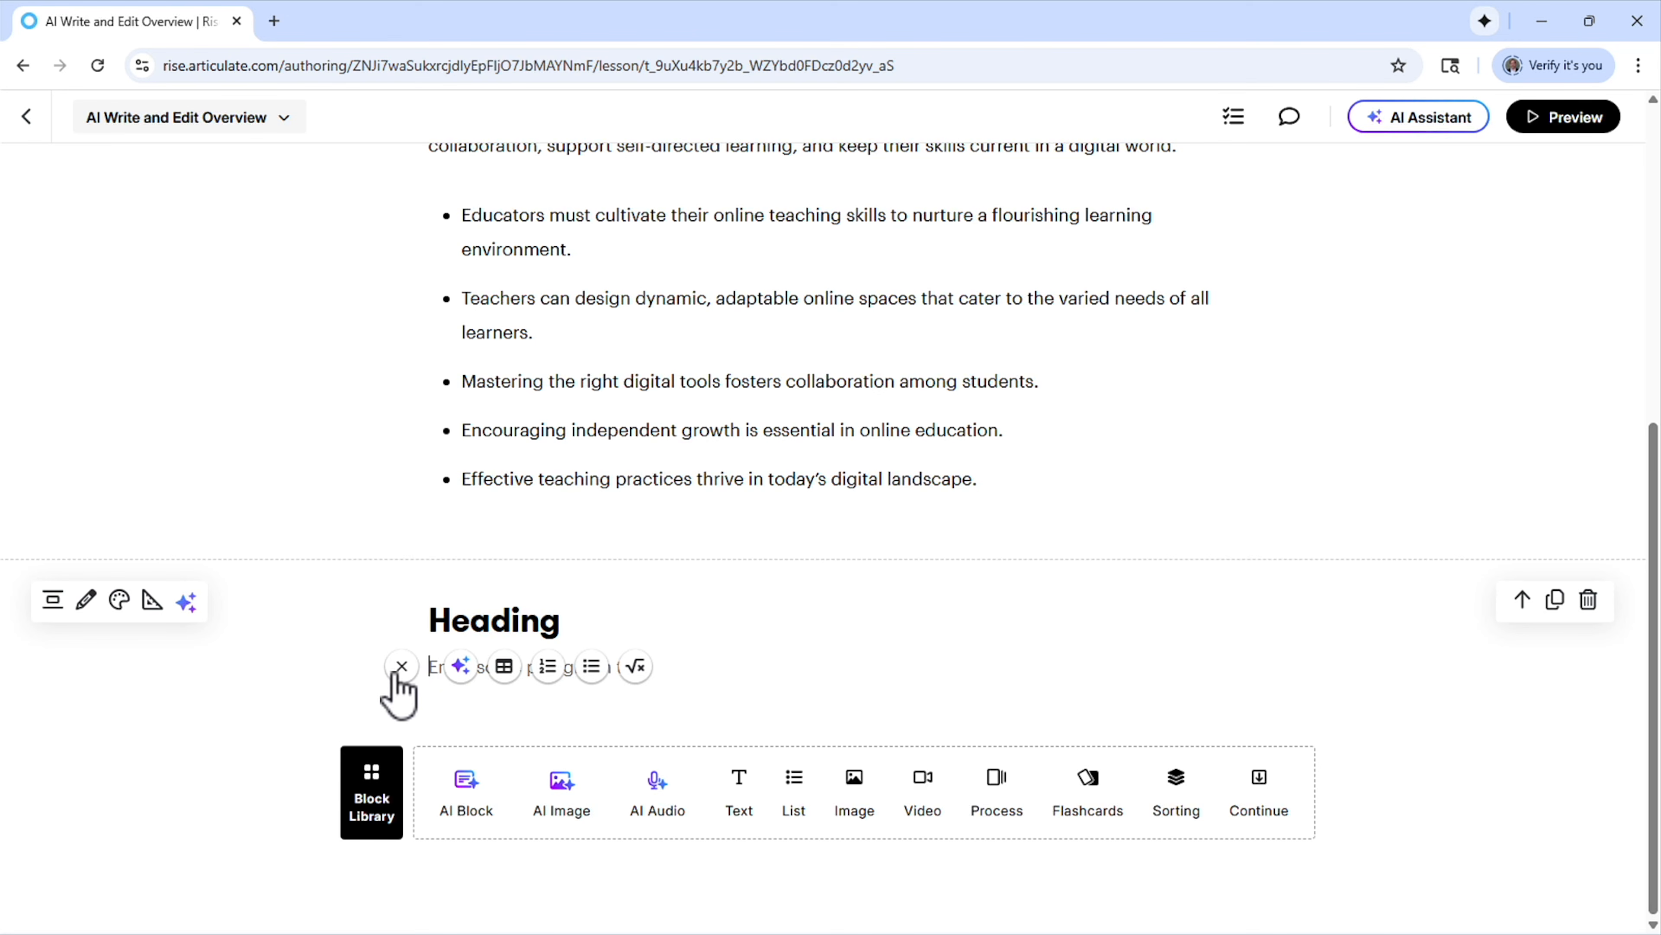
pyautogui.click(460, 666)
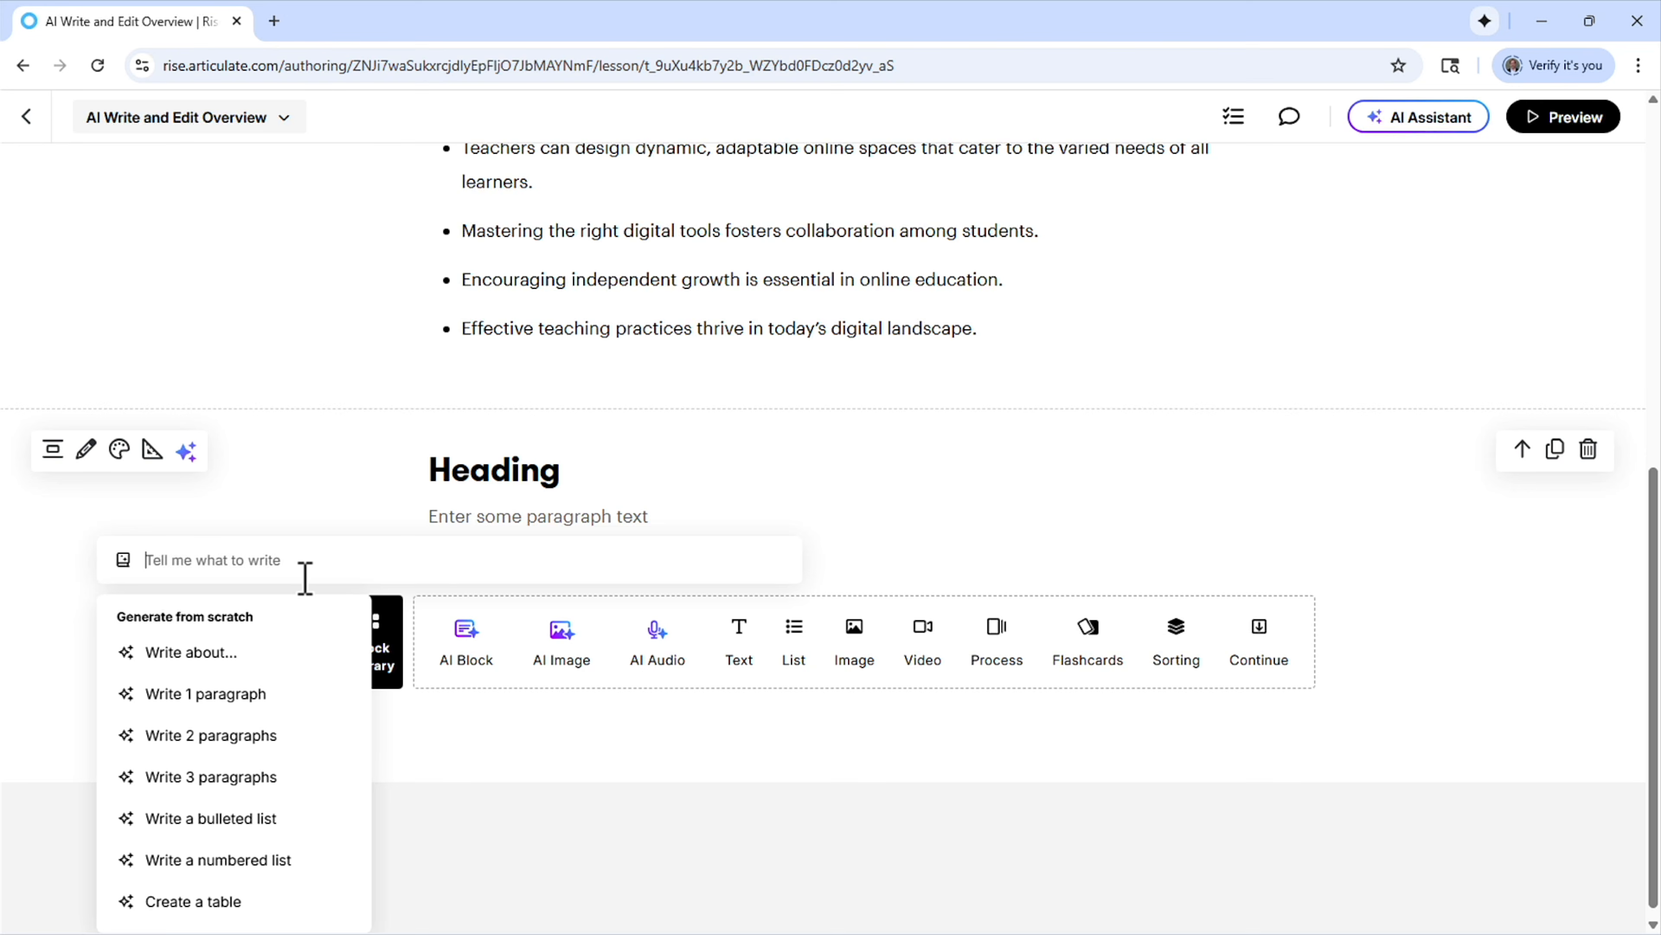
pyautogui.click(252, 698)
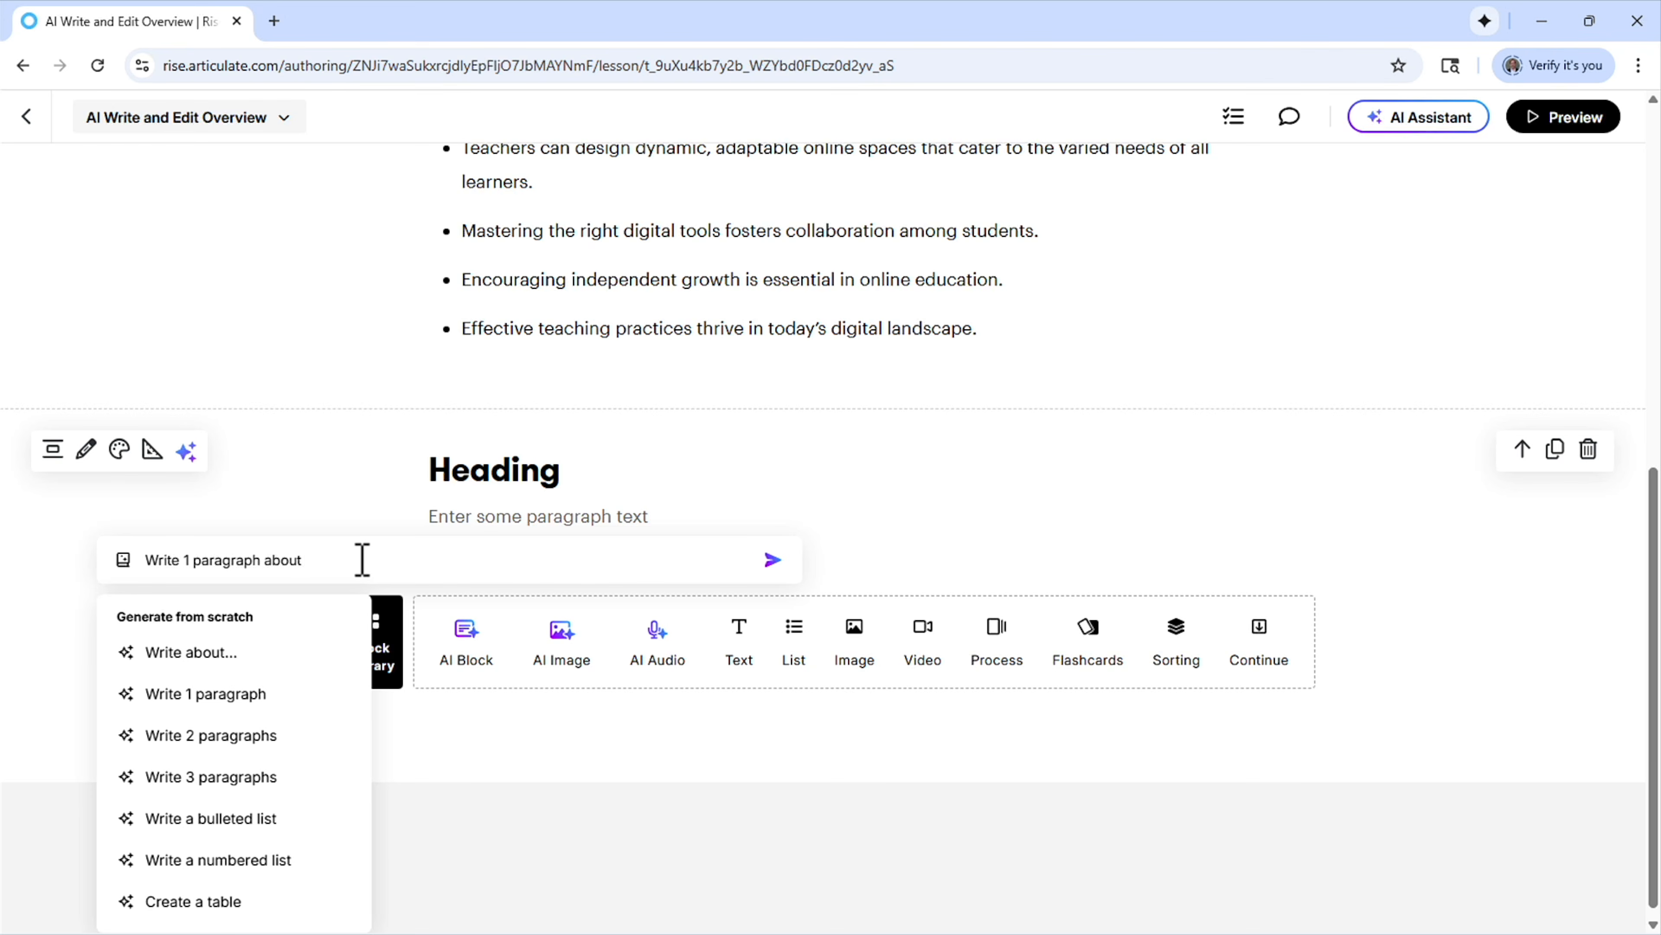
pyautogui.write('the common types of classroom activit')
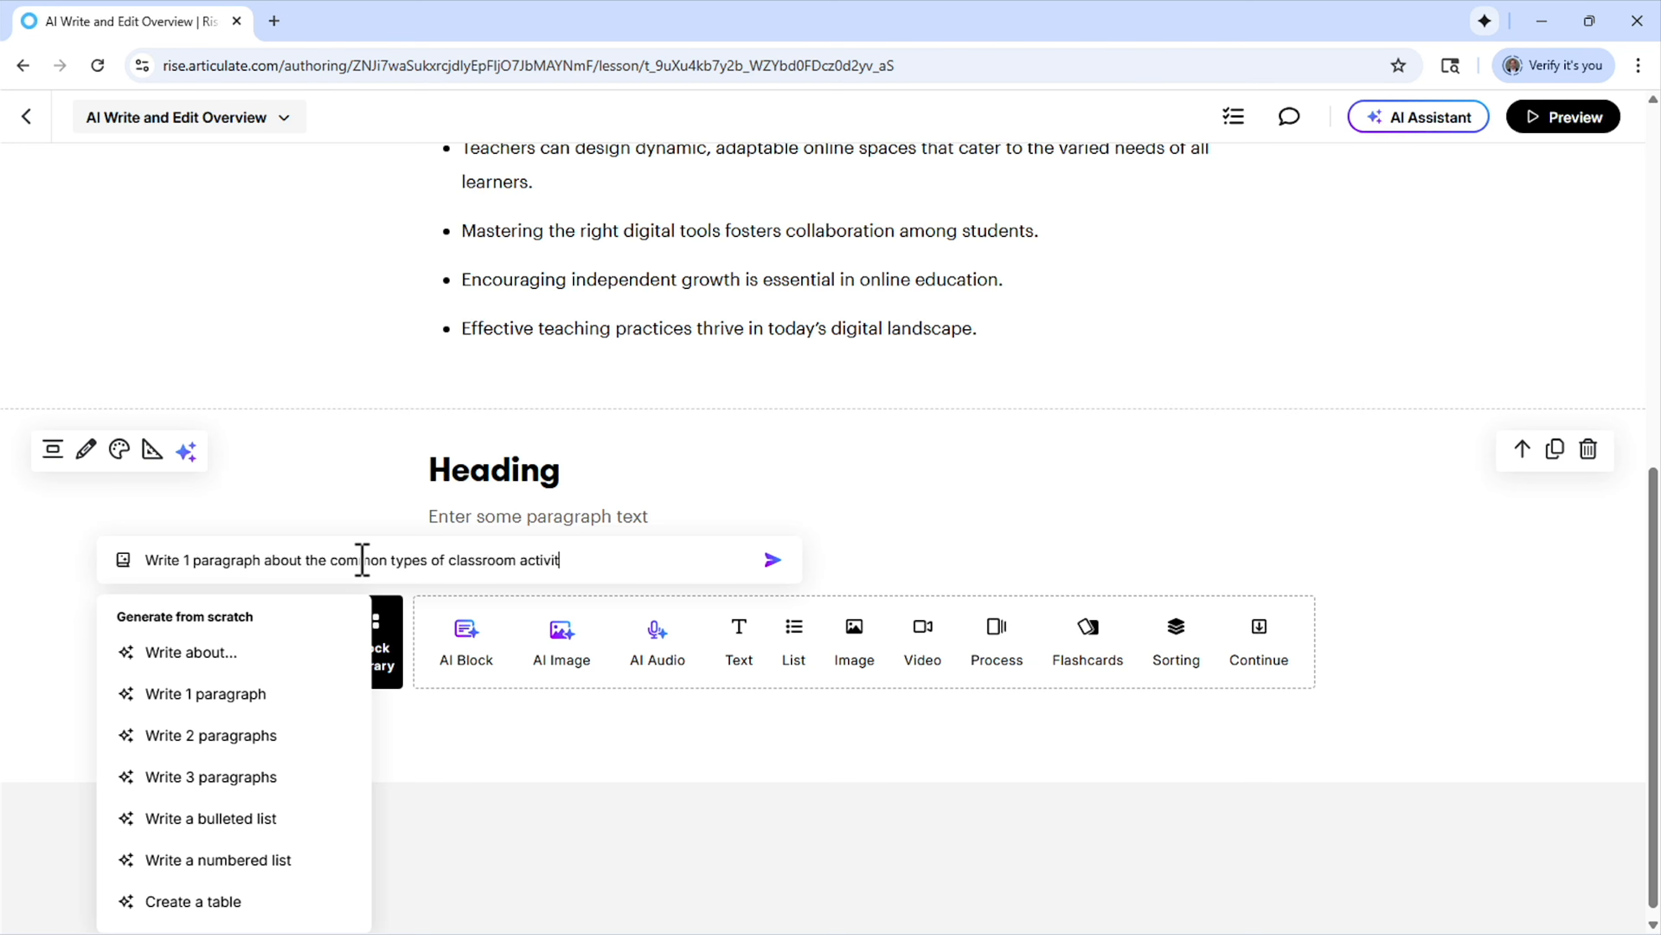
pyautogui.write('ies that are re')
pyautogui.write('created in')
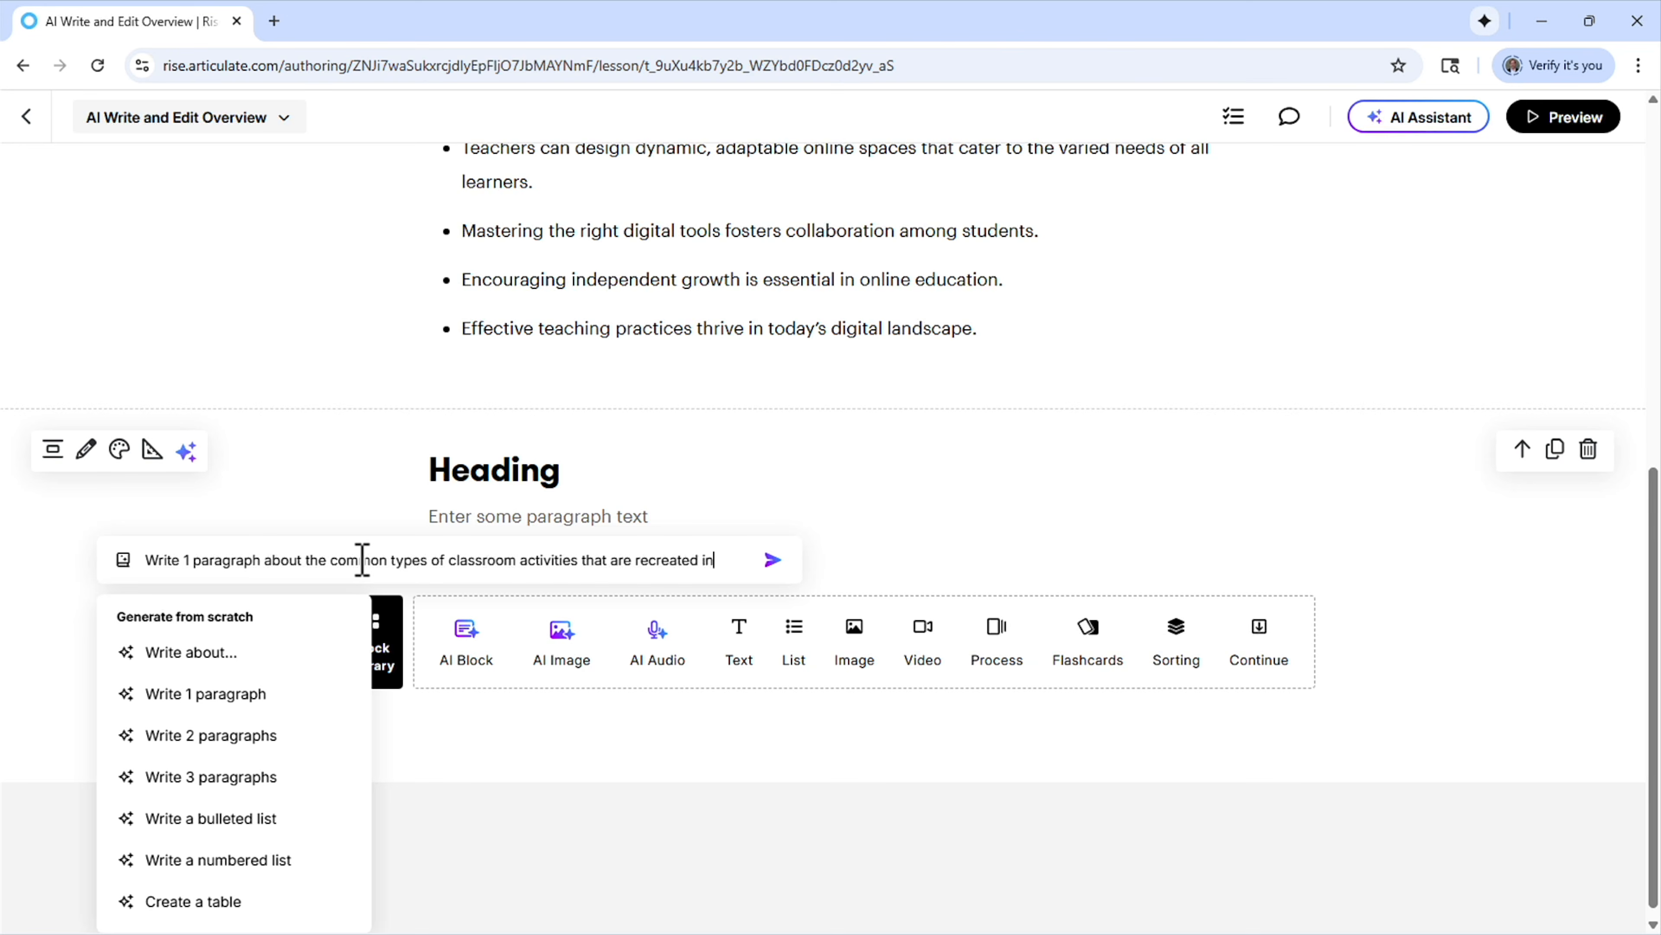
pyautogui.write(' elearning')
pyautogui.press('Return')
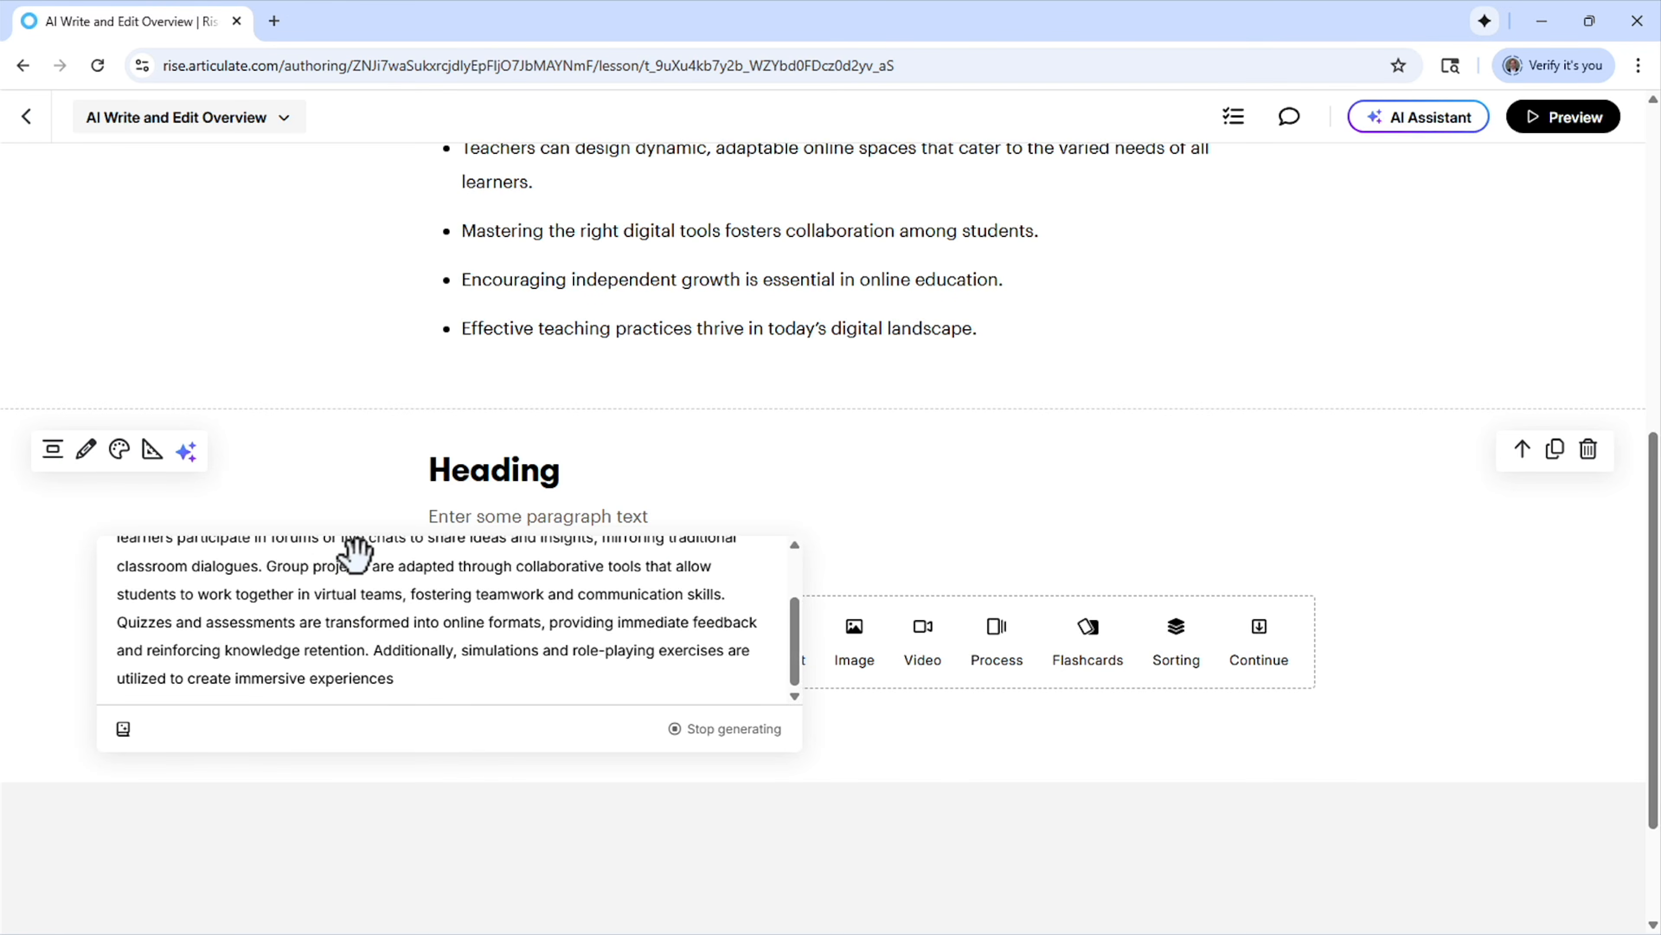
# Turn the generated classroom-activities paragraph into a bulleted list and insert it under the new block's heading
pyautogui.scroll(-1, 451, 582)
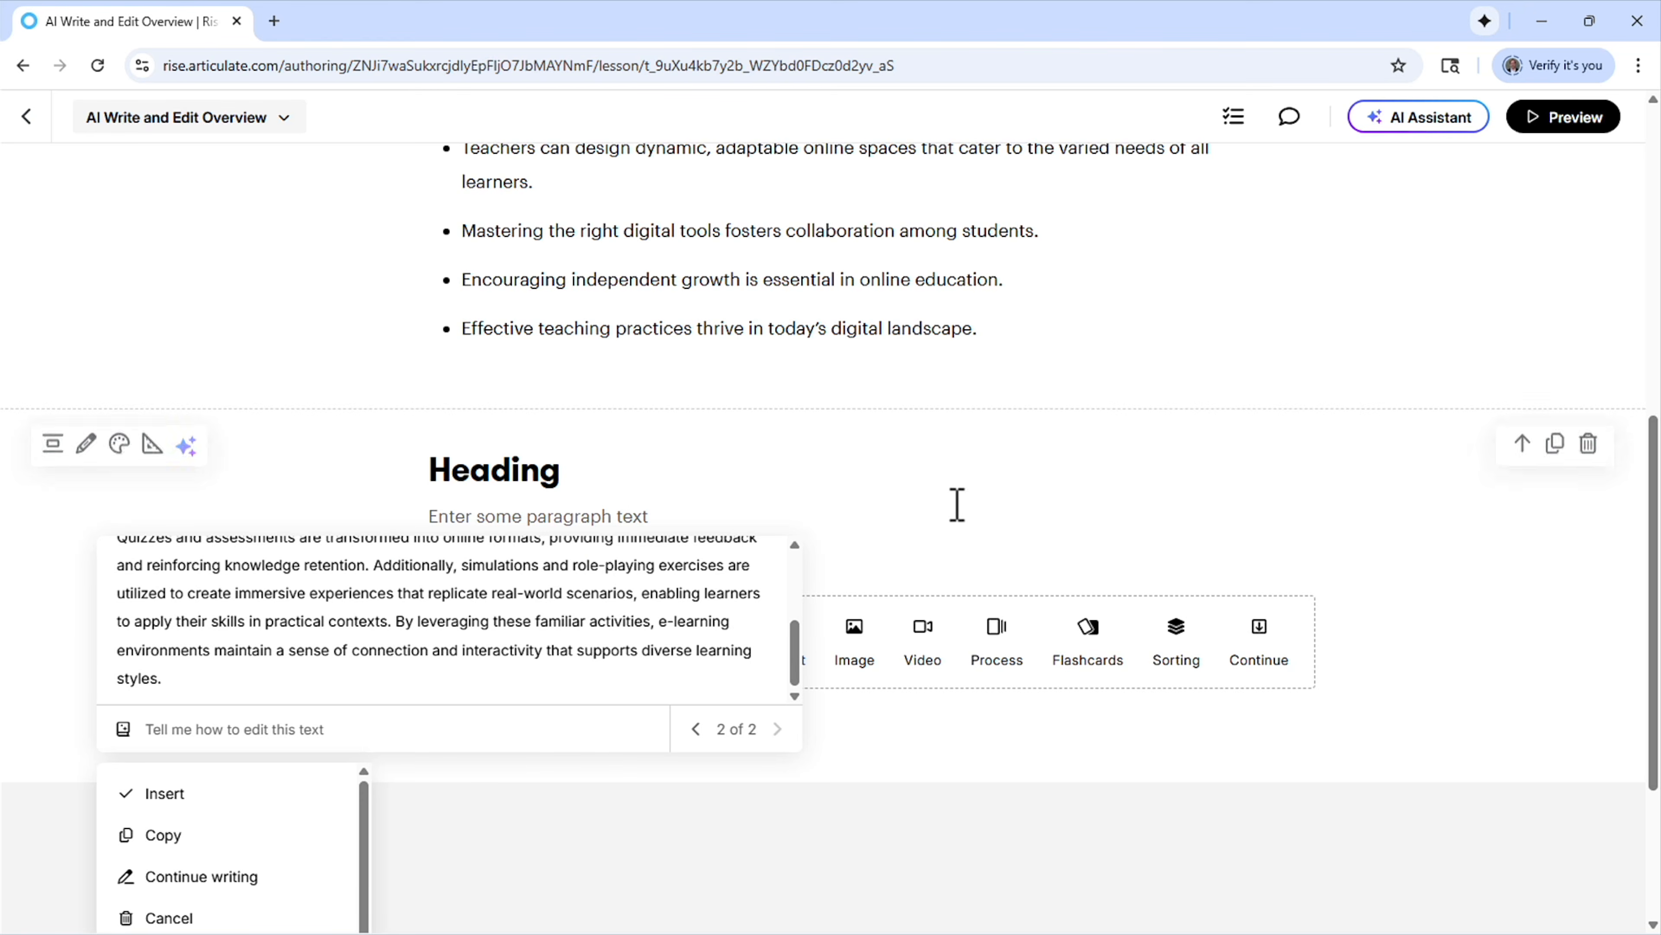
pyautogui.scroll(-3, 353, 798)
pyautogui.scroll(-4, 471, 782)
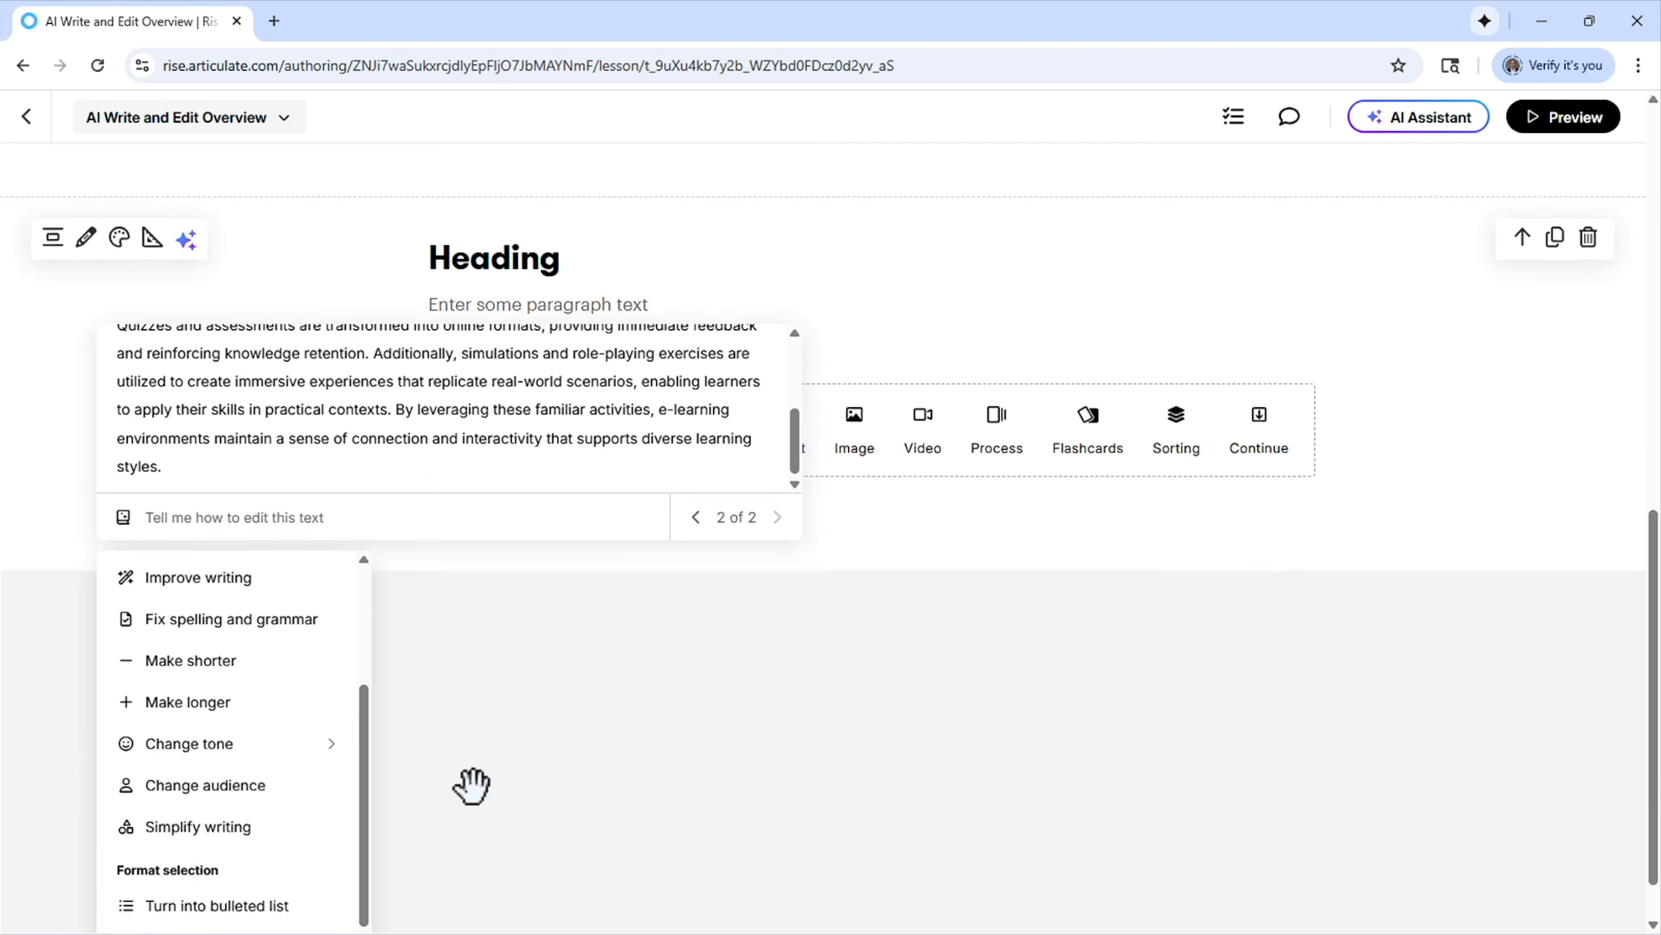
pyautogui.scroll(-1, 296, 776)
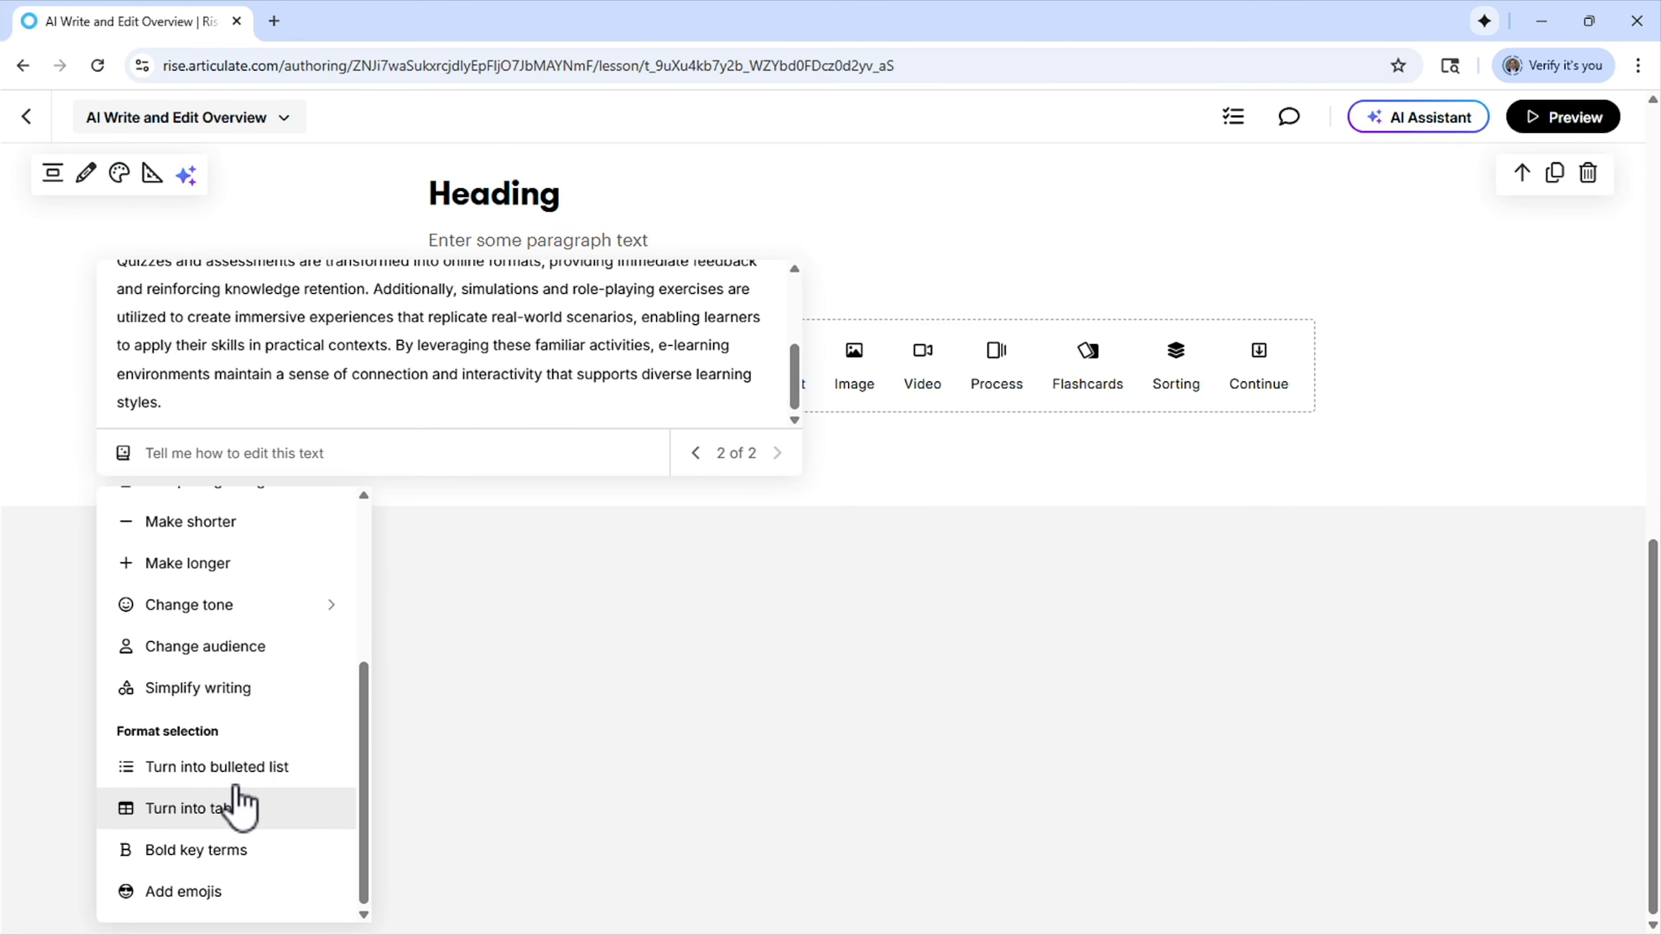
pyautogui.click(237, 776)
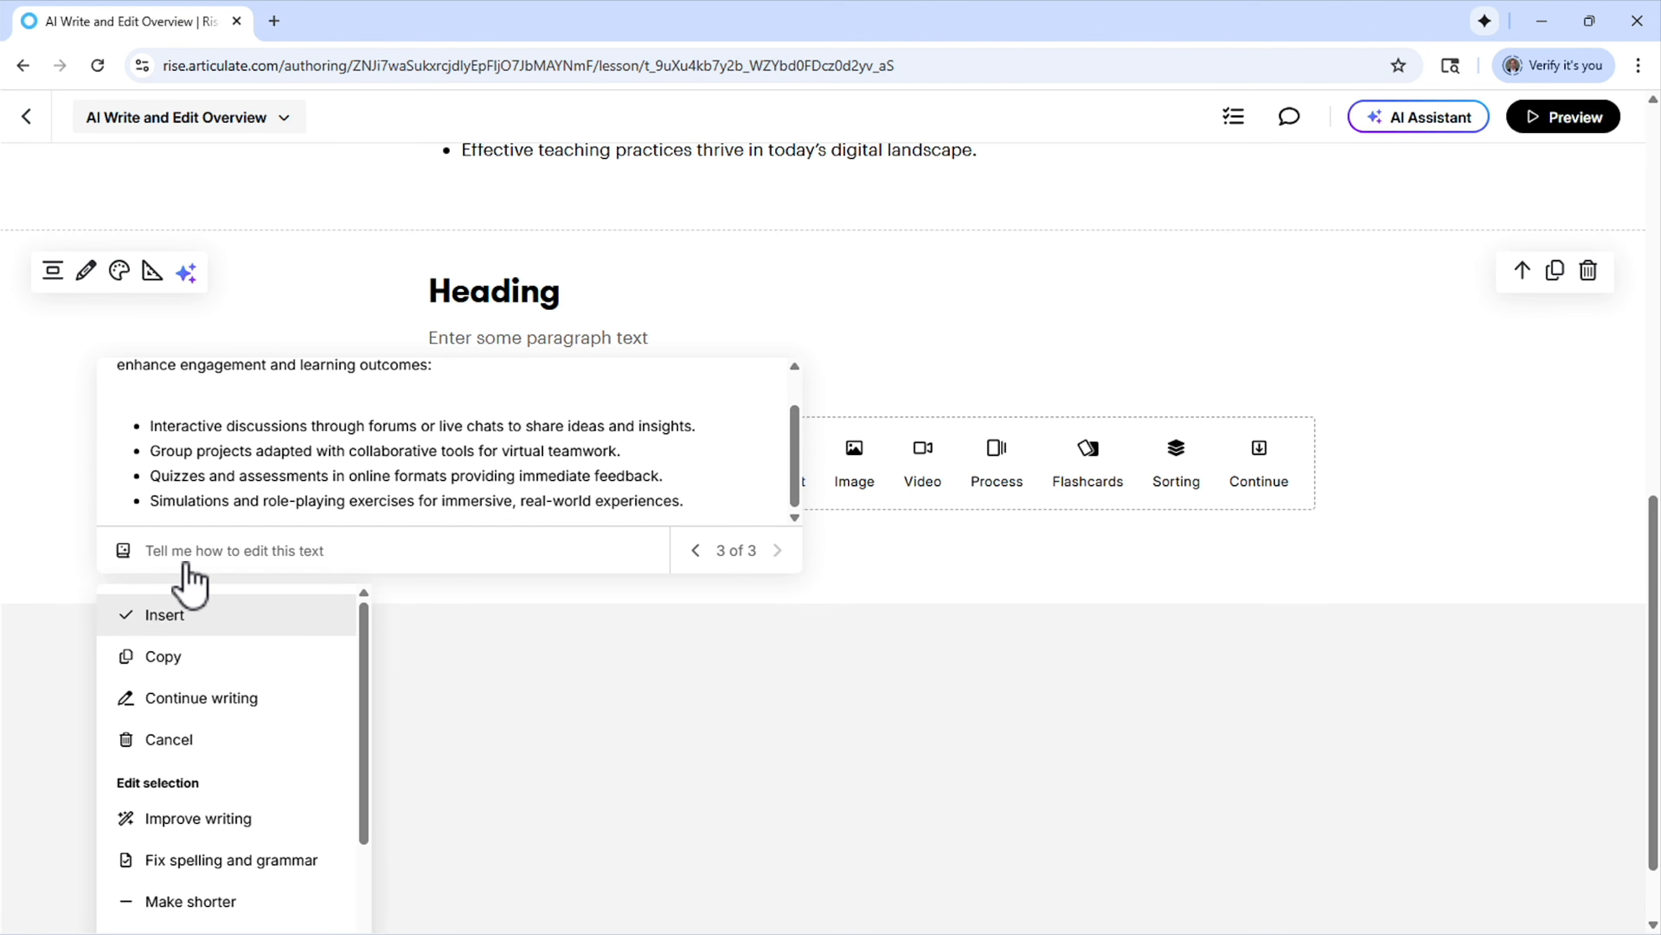
pyautogui.click(181, 629)
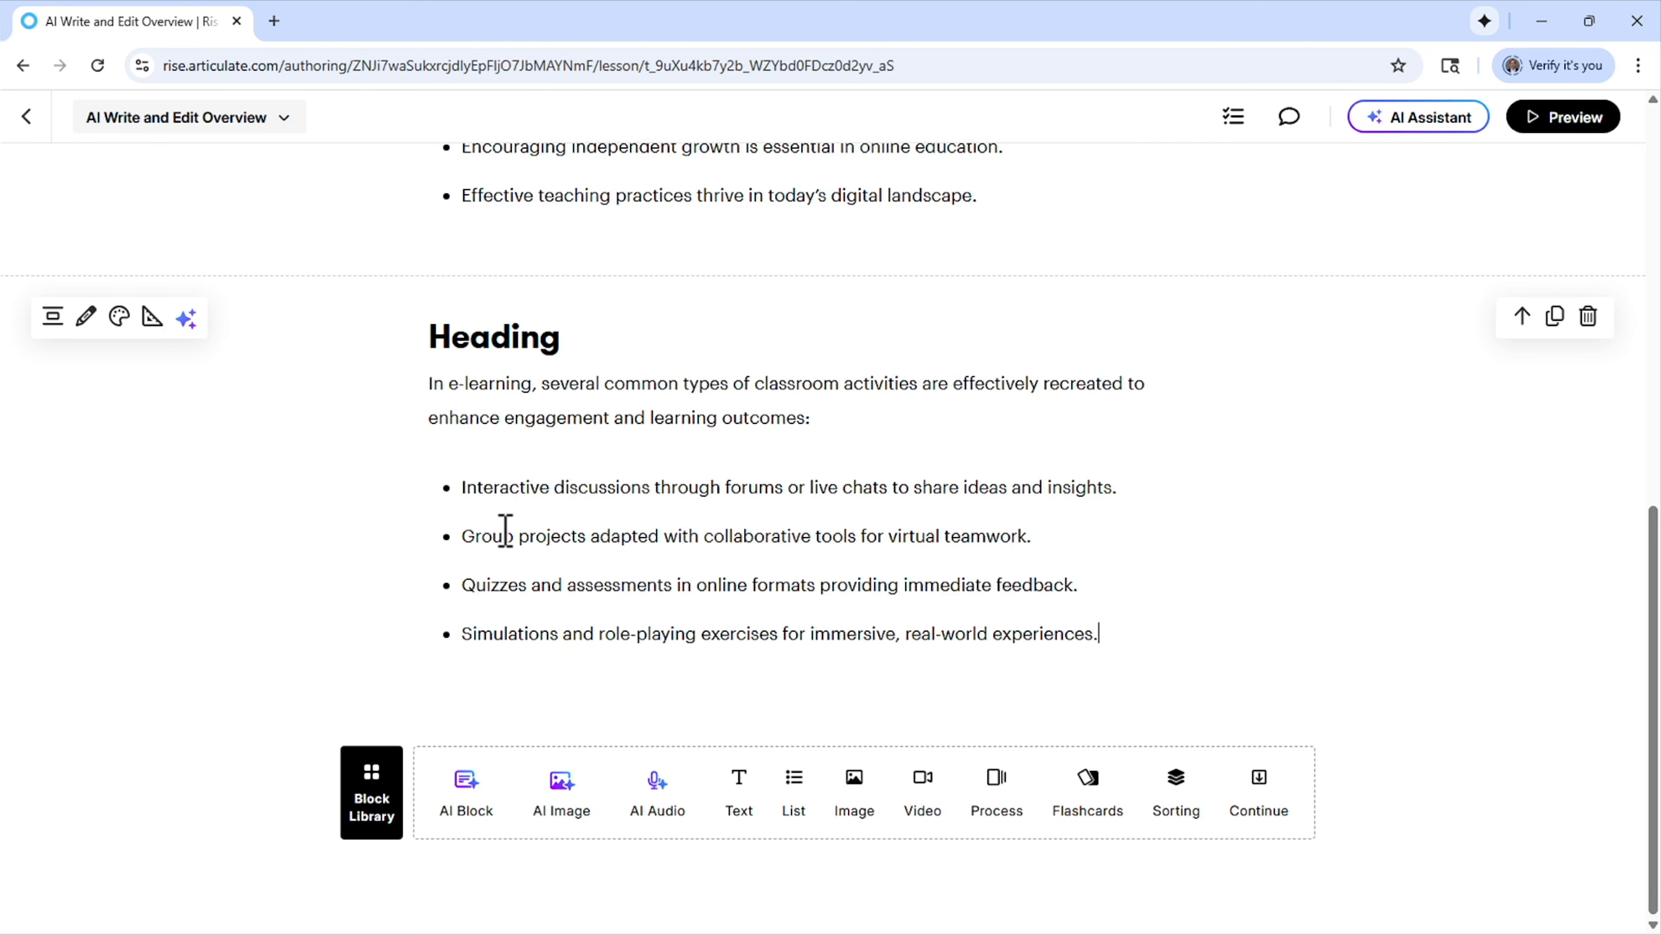
pyautogui.moveTo(466, 488); pyautogui.dragTo(643, 492)
pyautogui.press('Left')
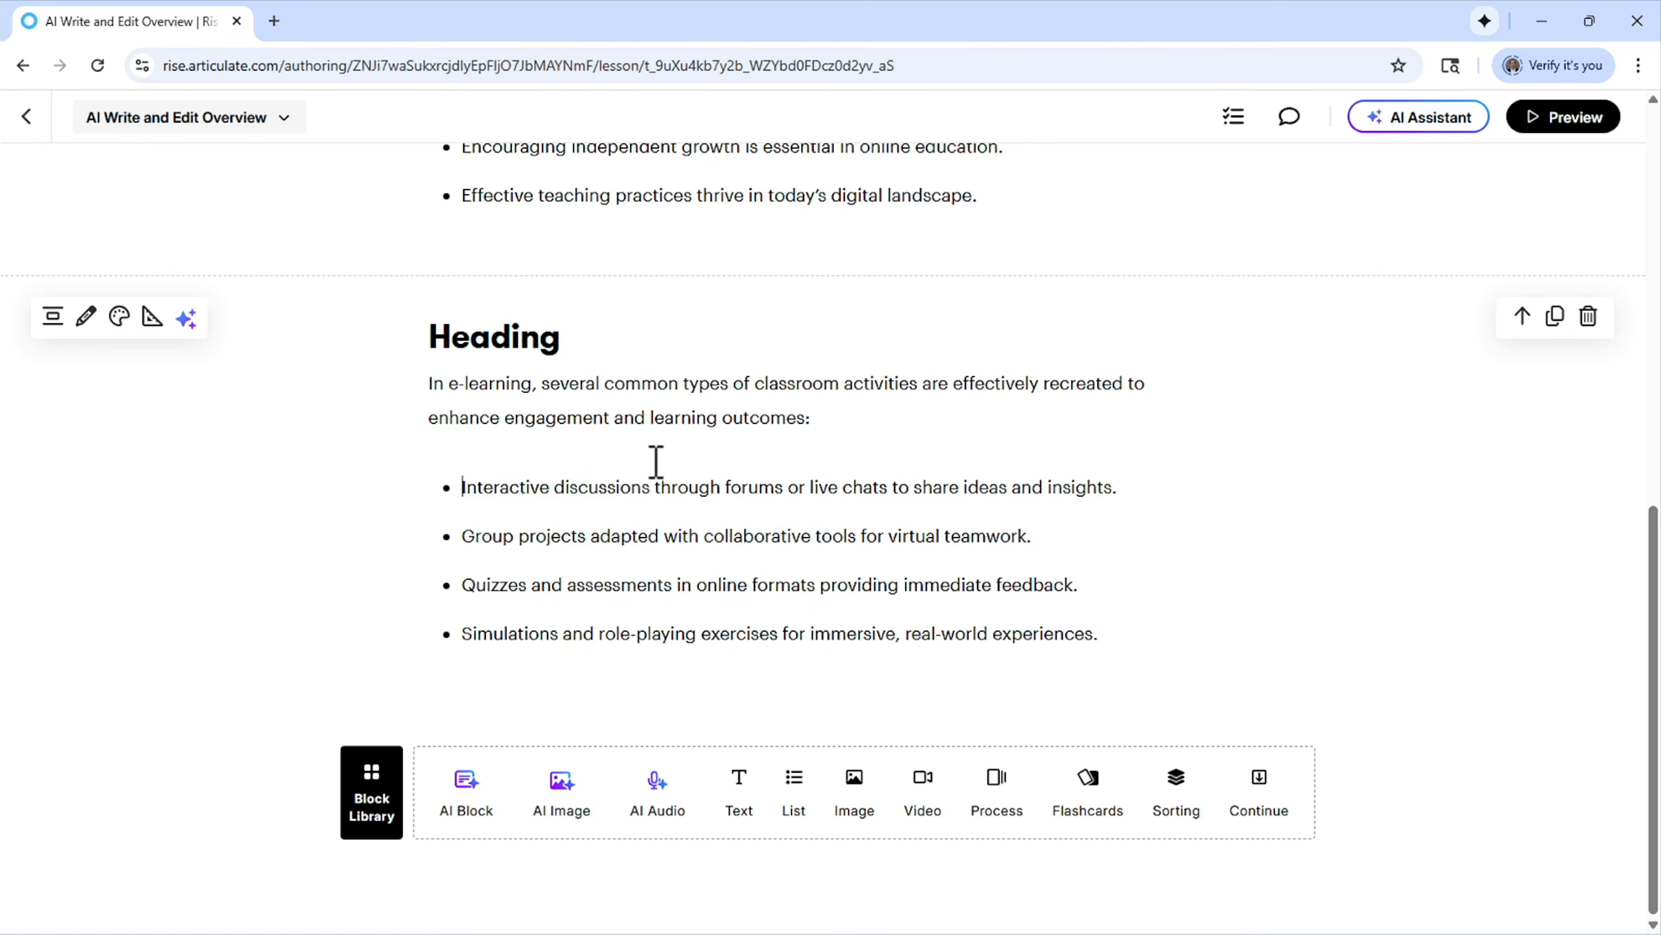